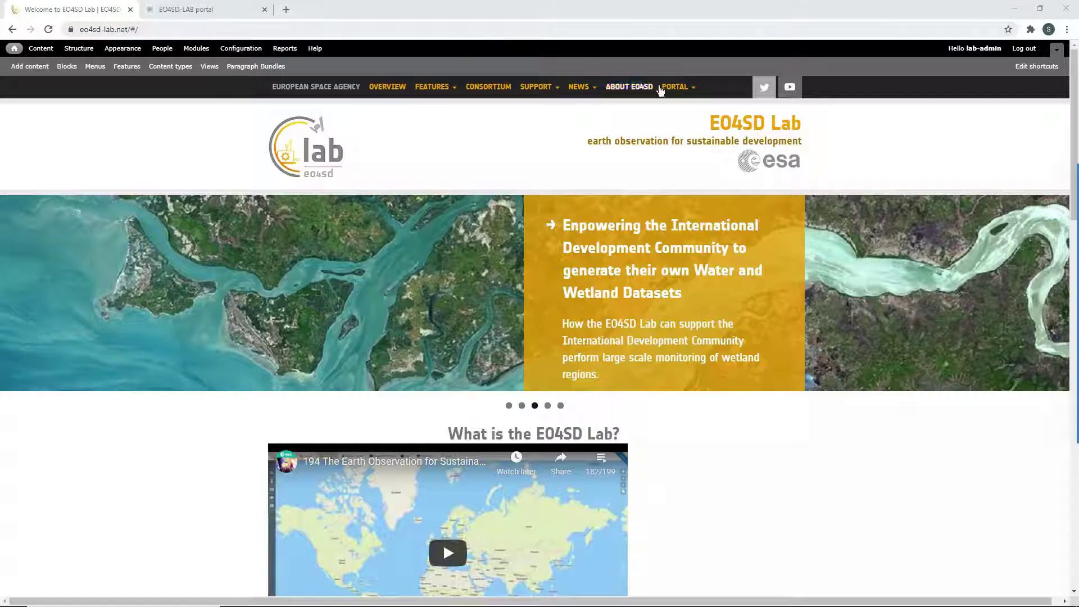
# Step: Switch to the EO4SD-LAB portal and open its projects monitoring page
pyautogui.click(674, 88)
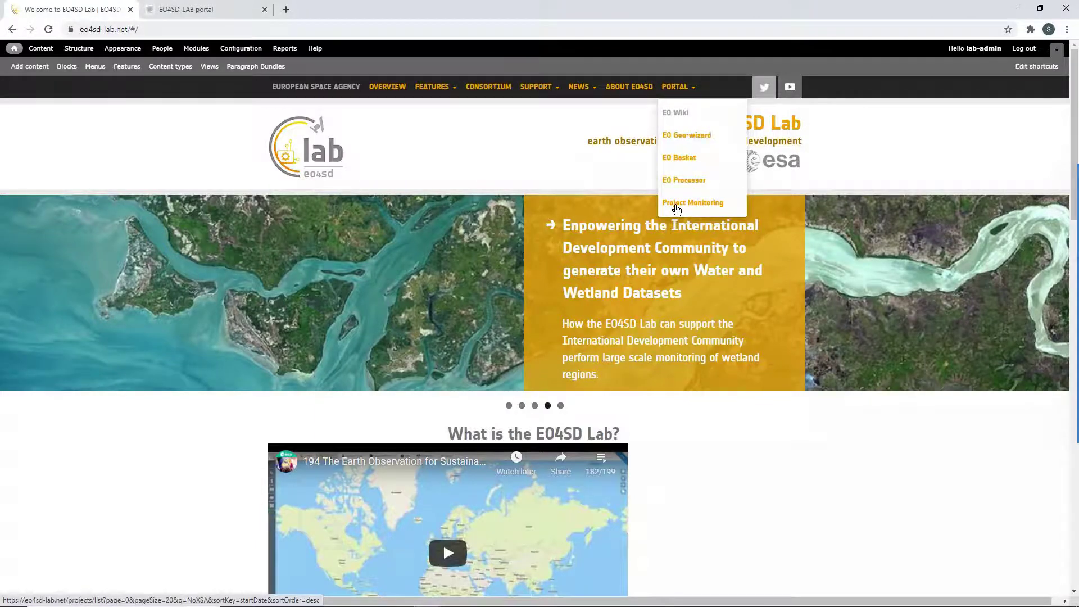
pyautogui.click(189, 10)
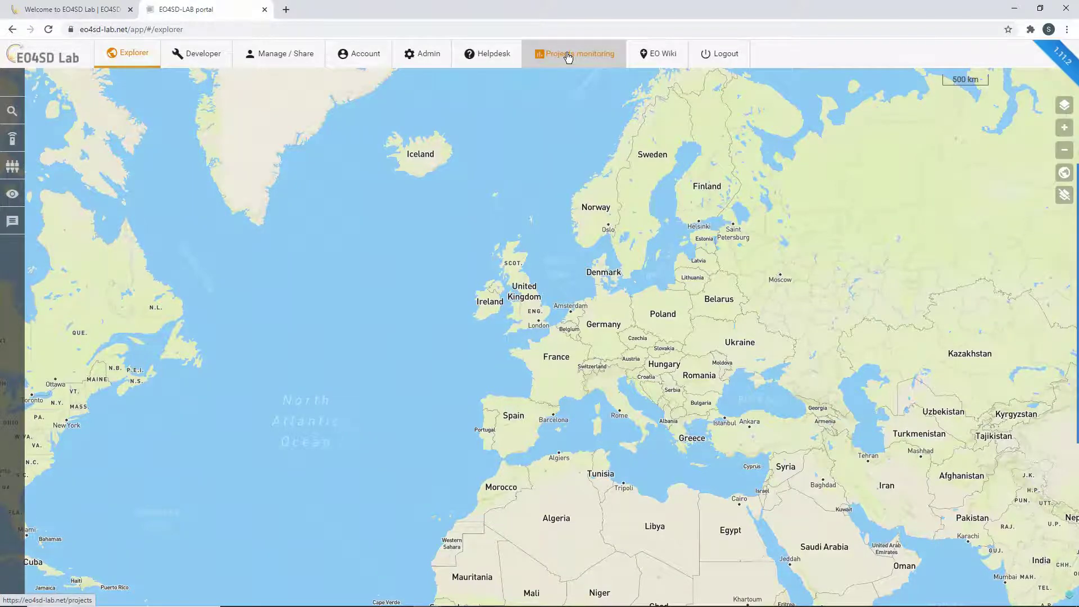
pyautogui.click(567, 57)
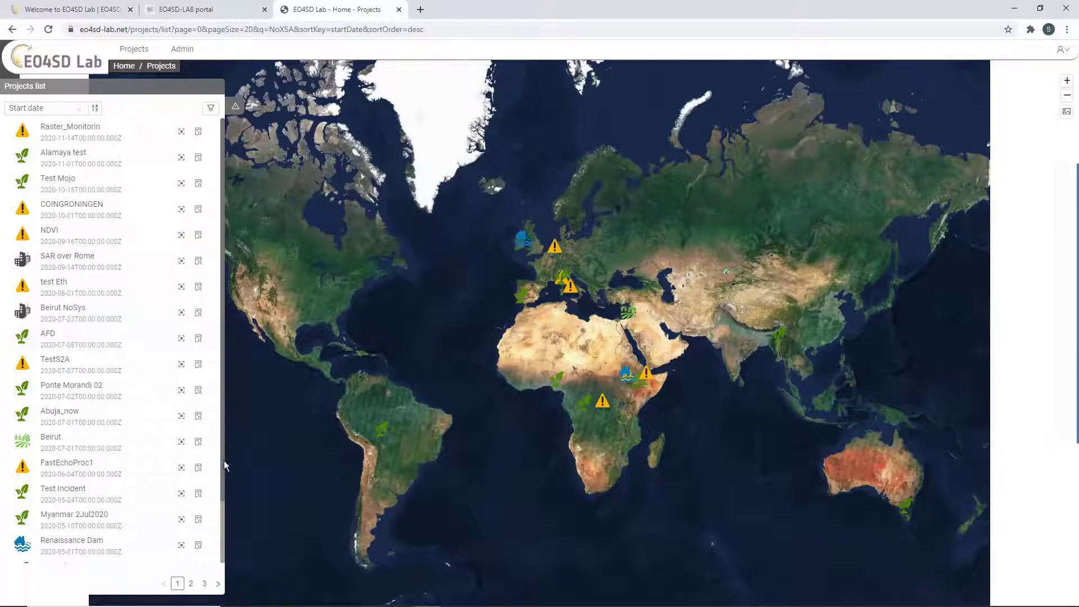
# Step: Find GubbaReserv on page 2 of the projects list, centre the map on it, and open its project details
pyautogui.moveTo(222, 472); pyautogui.dragTo(198, 298)
pyautogui.scroll(-2, 100, 532)
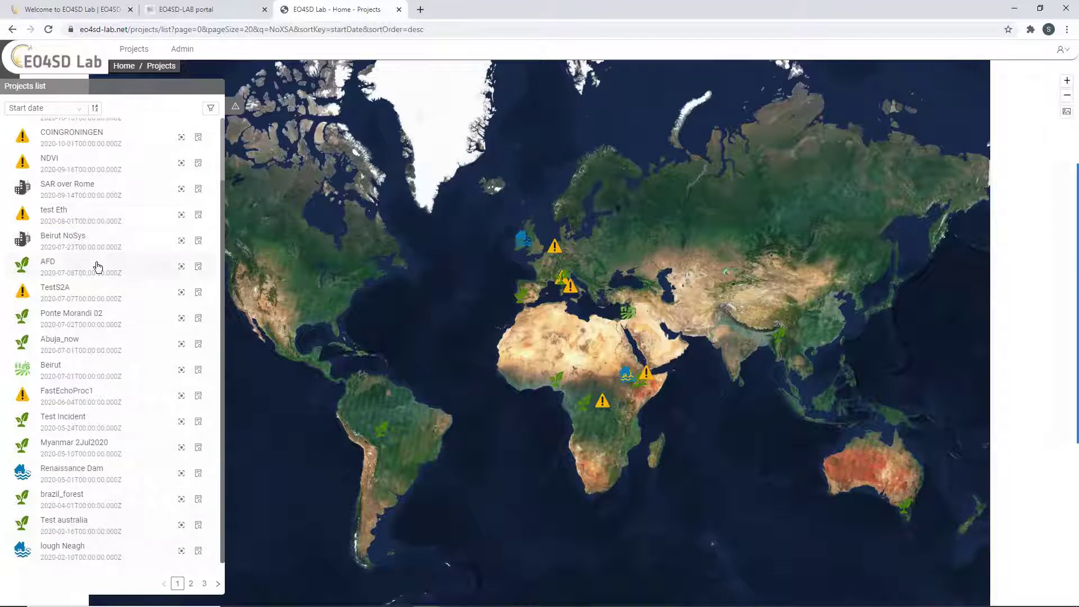
pyautogui.click(190, 584)
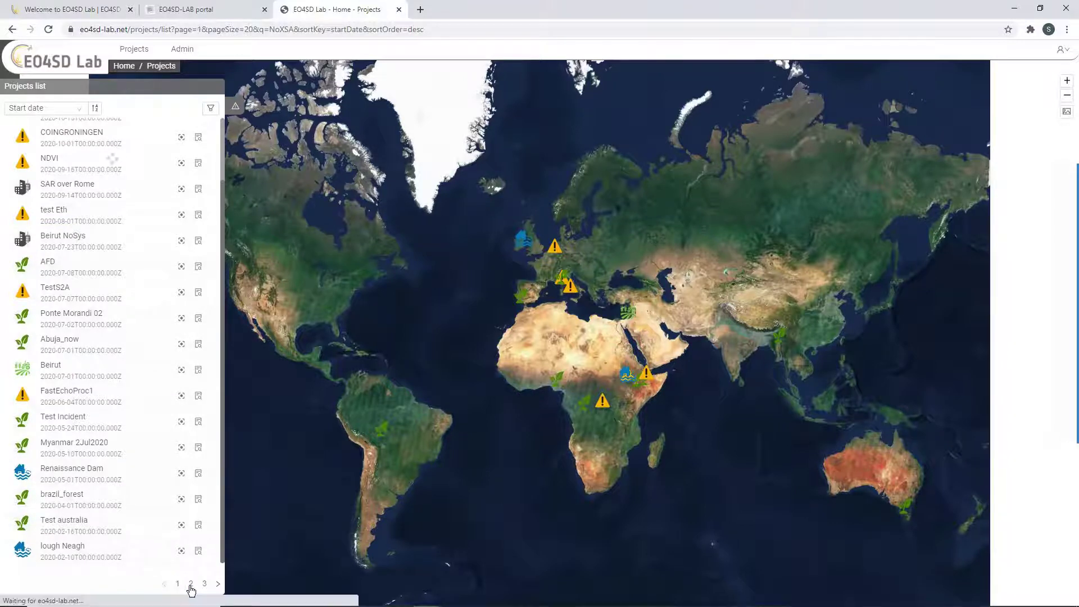
pyautogui.scroll(-1, 163, 427)
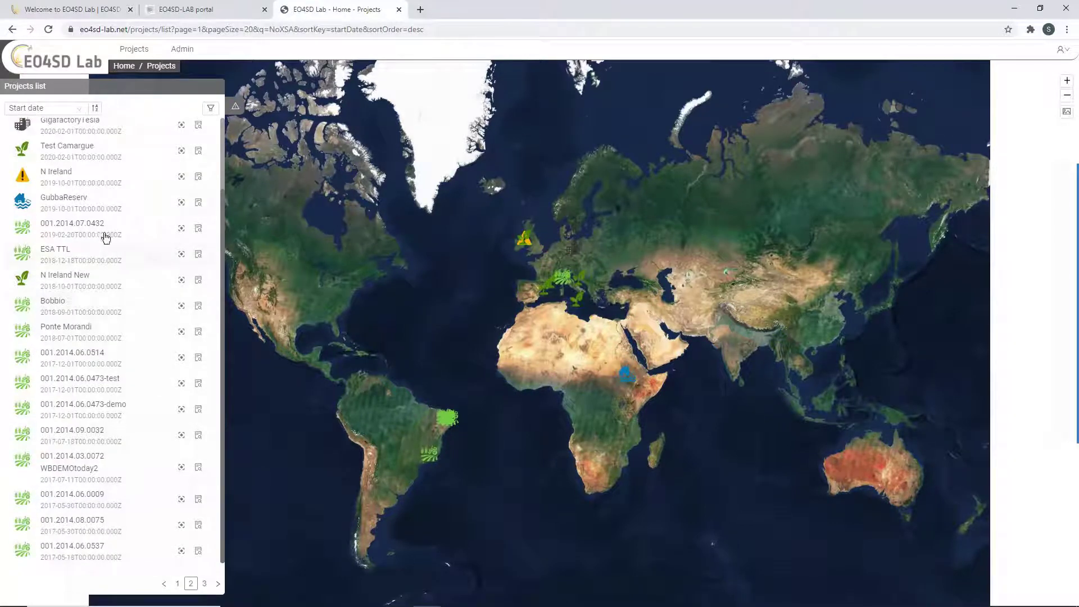
pyautogui.click(181, 203)
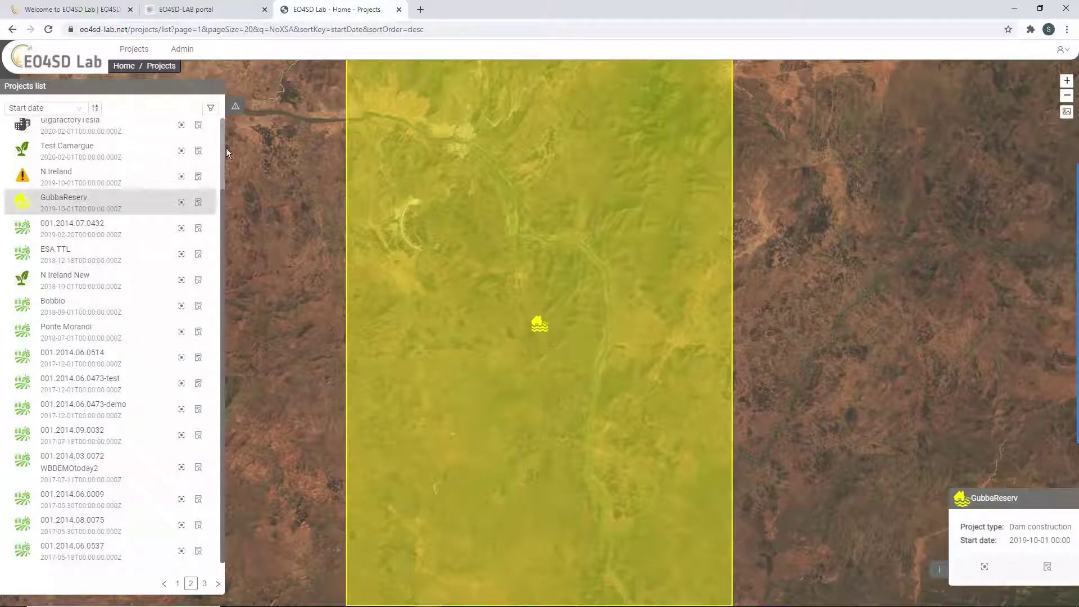
pyautogui.click(199, 205)
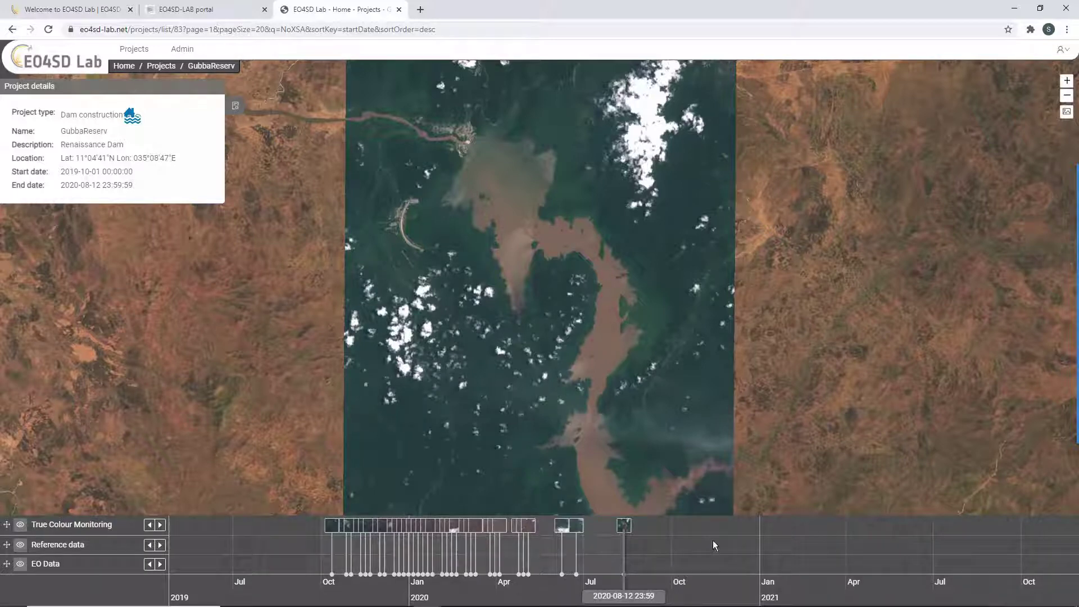
# Step: Expand the project timeline's scale and move its current date back to the first True Colour Monitoring image in October 2019
pyautogui.scroll(1, 713, 540)
pyautogui.scroll(2, 712, 540)
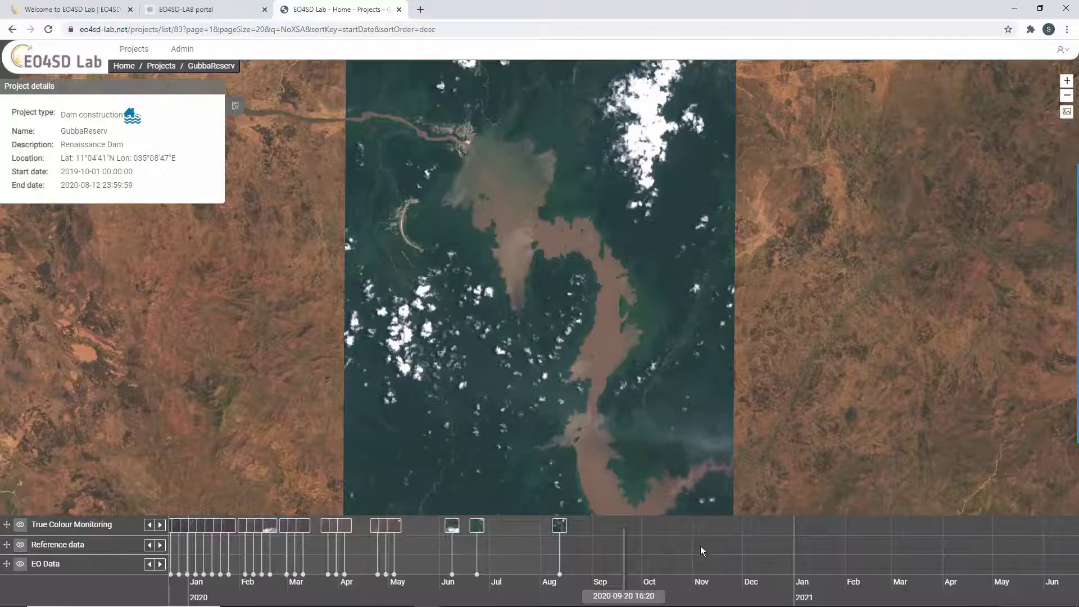
pyautogui.moveTo(700, 545); pyautogui.dragTo(967, 544)
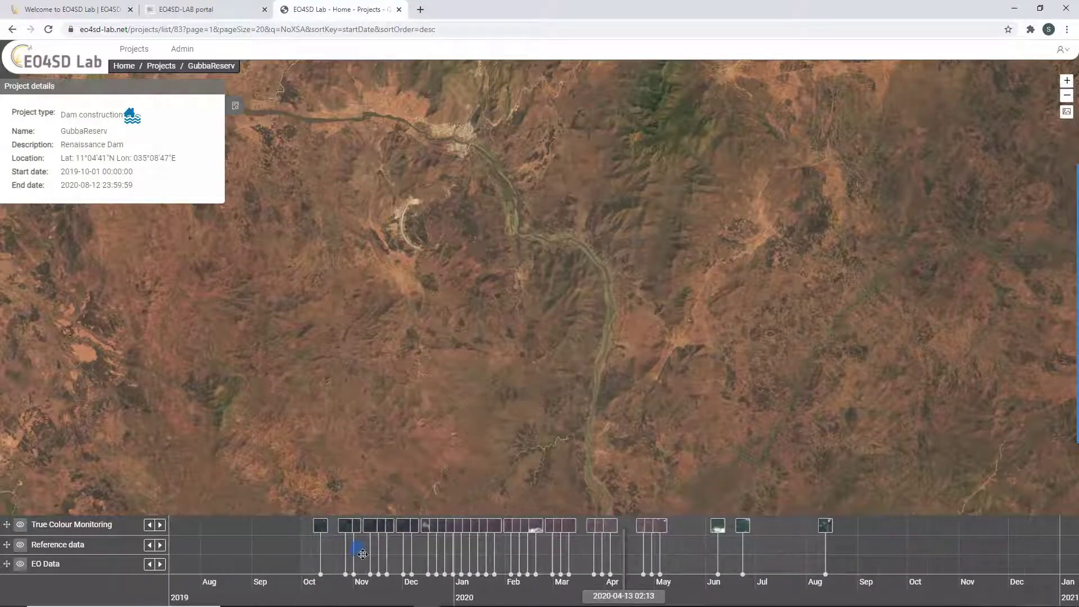
pyautogui.moveTo(361, 553); pyautogui.dragTo(577, 563)
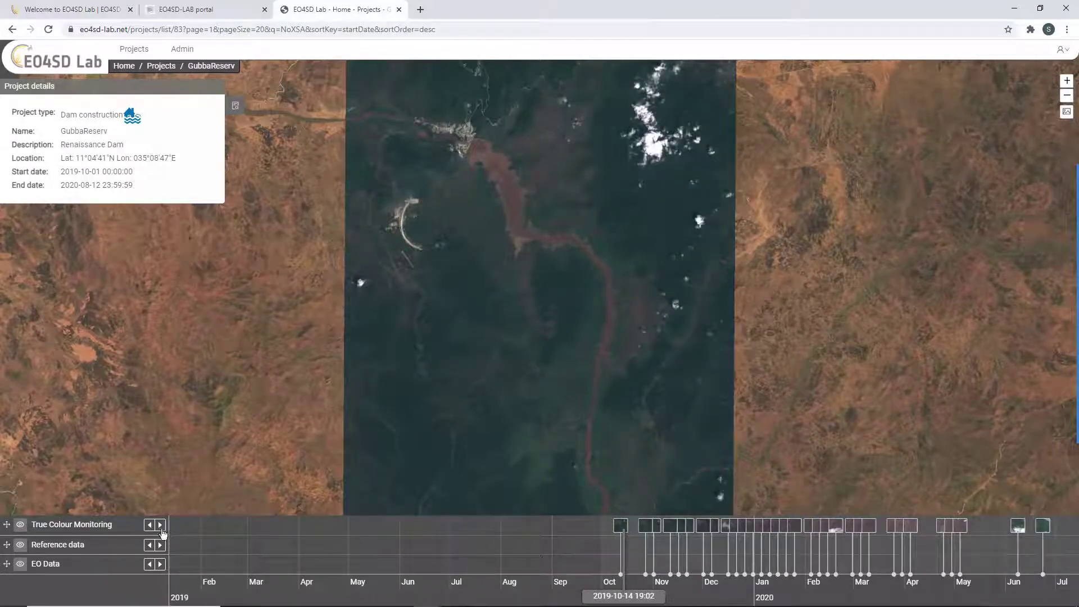
# Step: Step forward through the True Colour Monitoring images one by one up to 6 December 2019
pyautogui.click(160, 525)
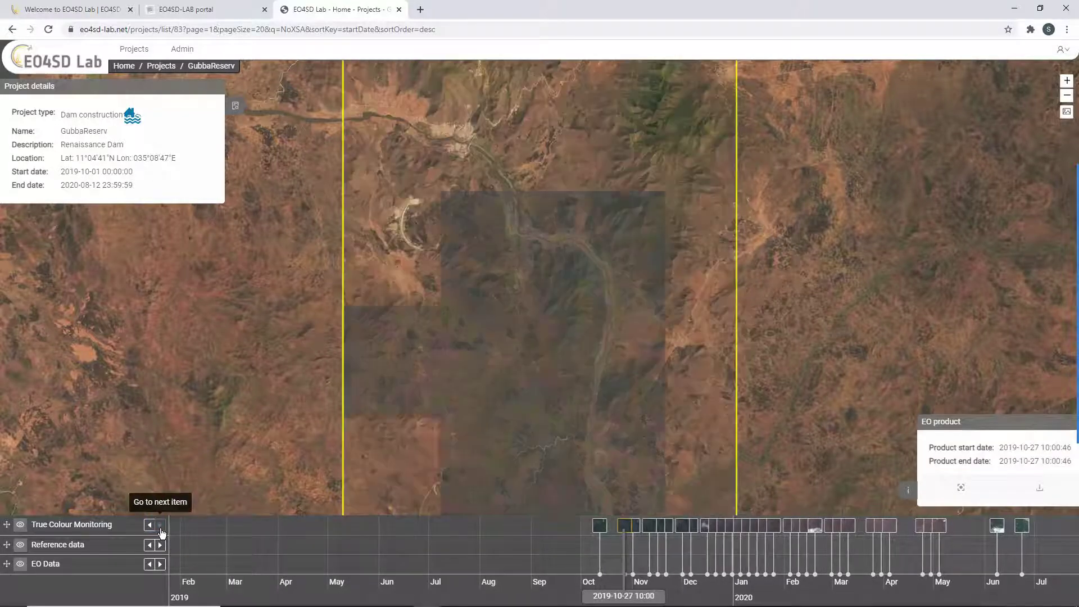
pyautogui.click(161, 526)
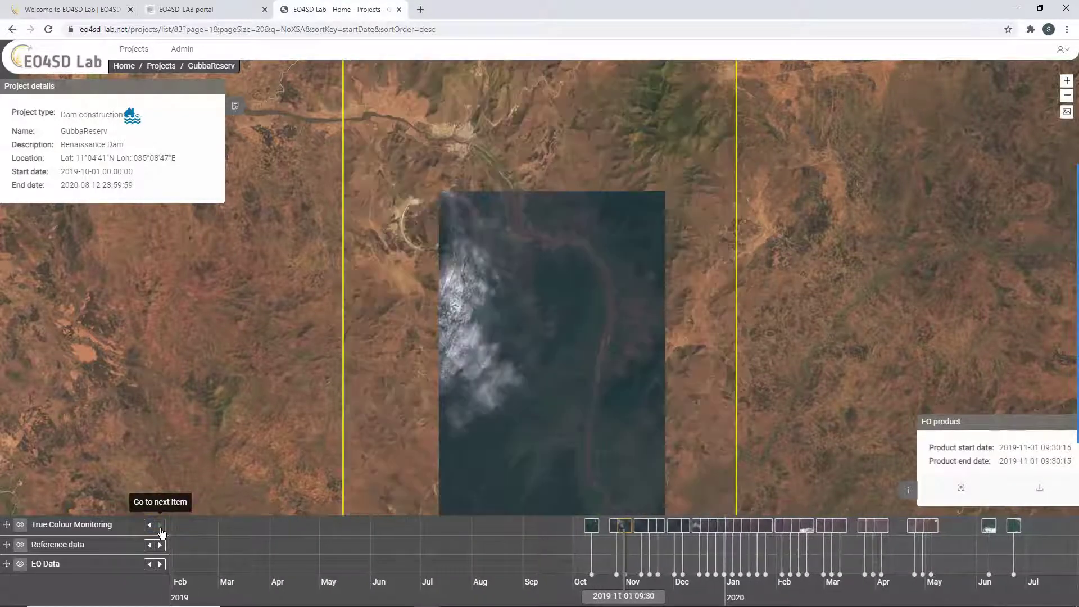
pyautogui.click(160, 525)
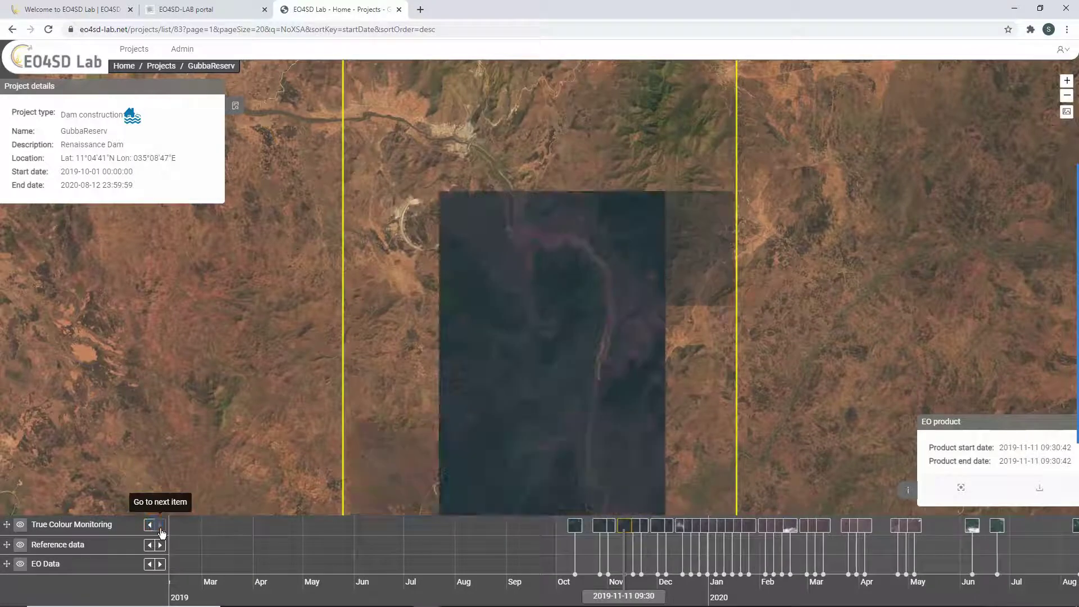
pyautogui.click(160, 525)
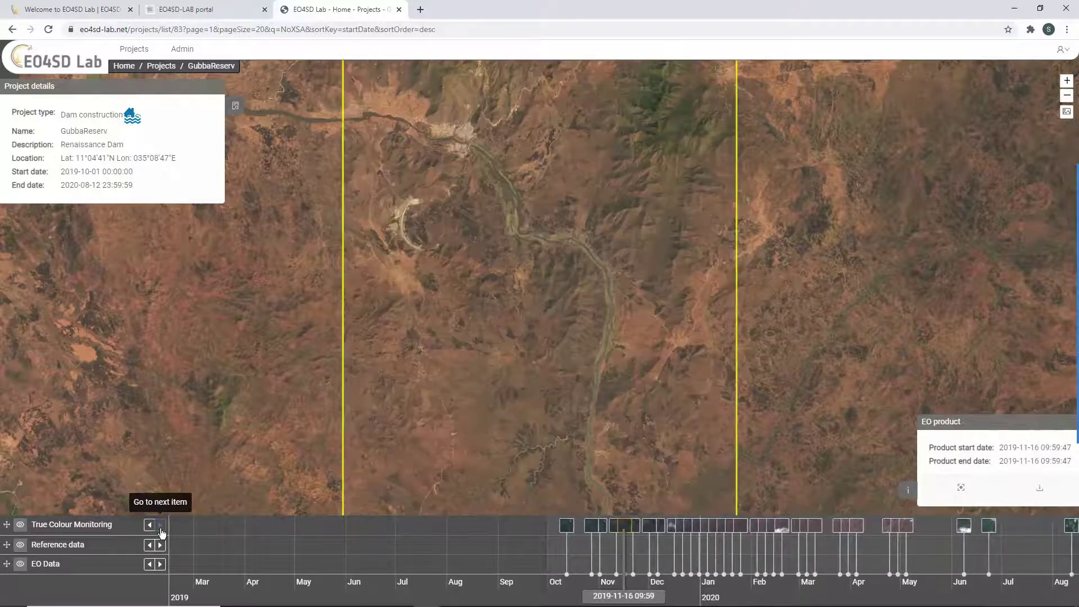
pyautogui.click(160, 525)
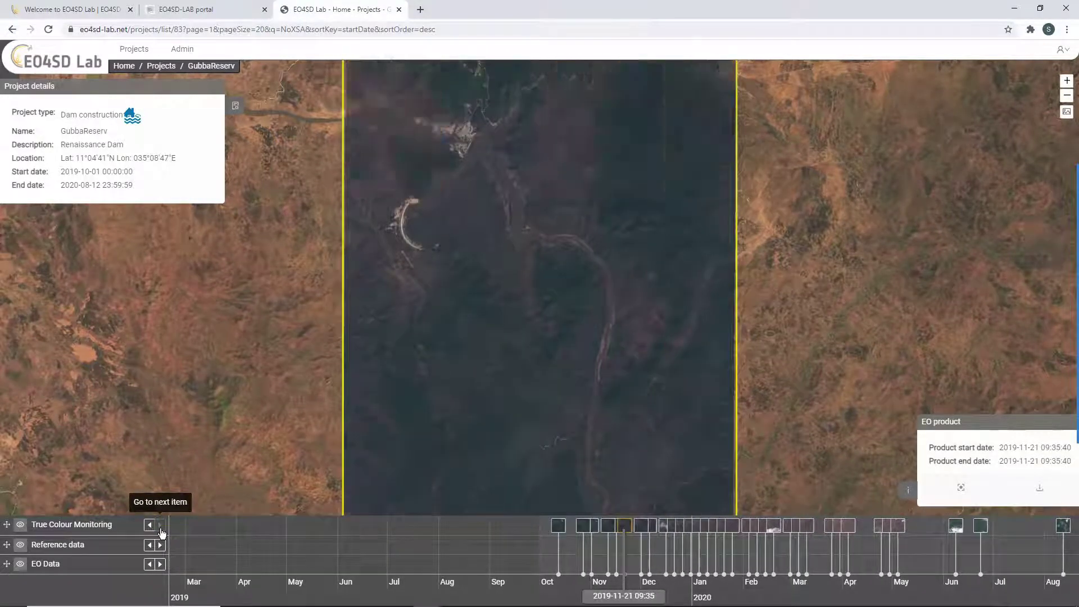
pyautogui.click(160, 524)
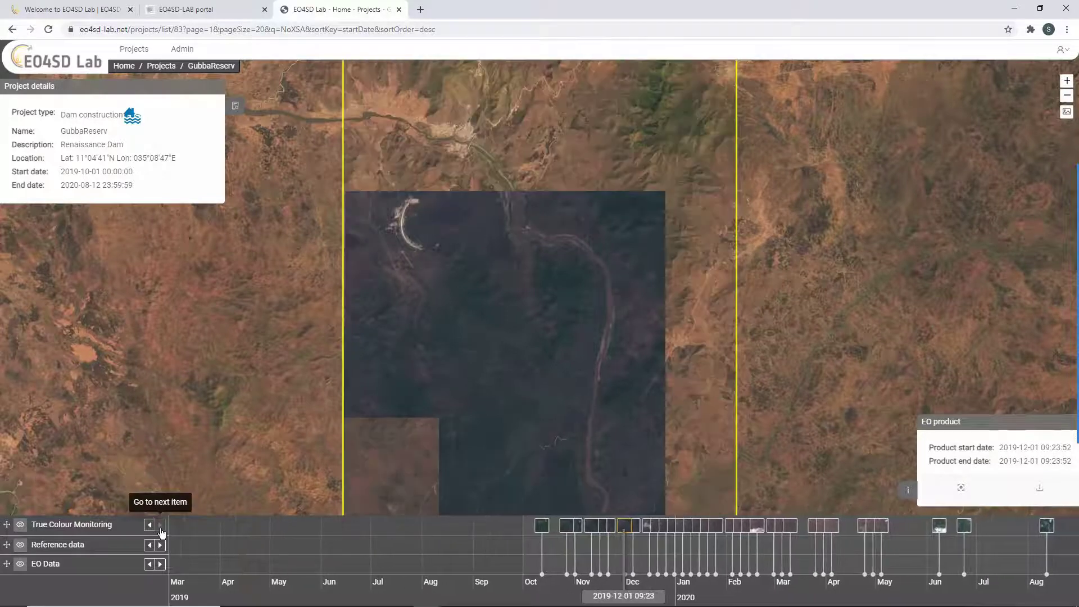
pyautogui.click(161, 527)
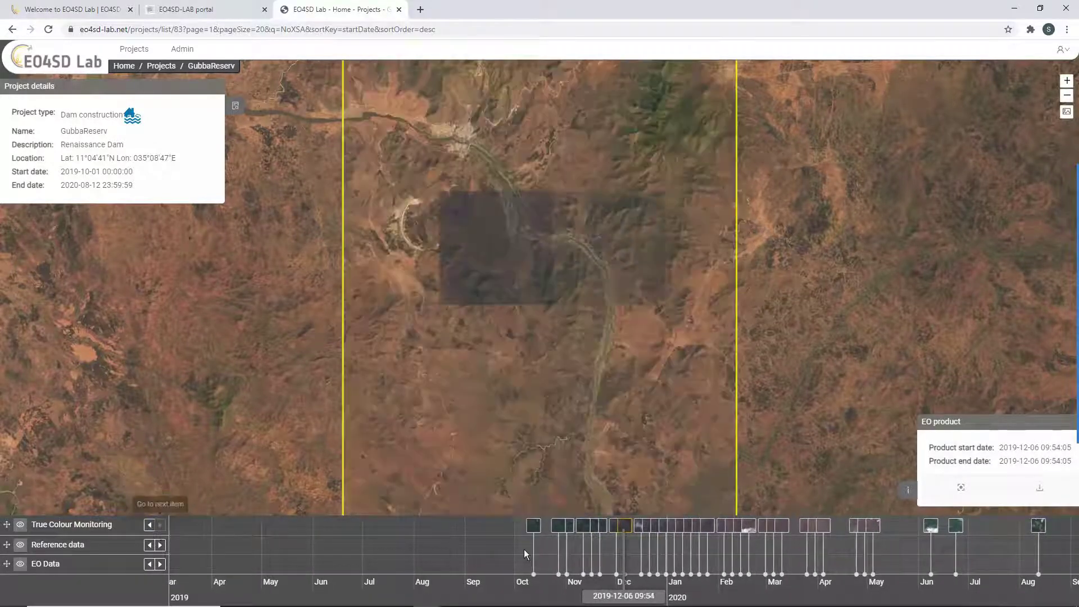
# Step: Jump through selected True Colour Monitoring images from mid-December 2019 to June 2020 to examine how the reservoir area changes
pyautogui.click(640, 525)
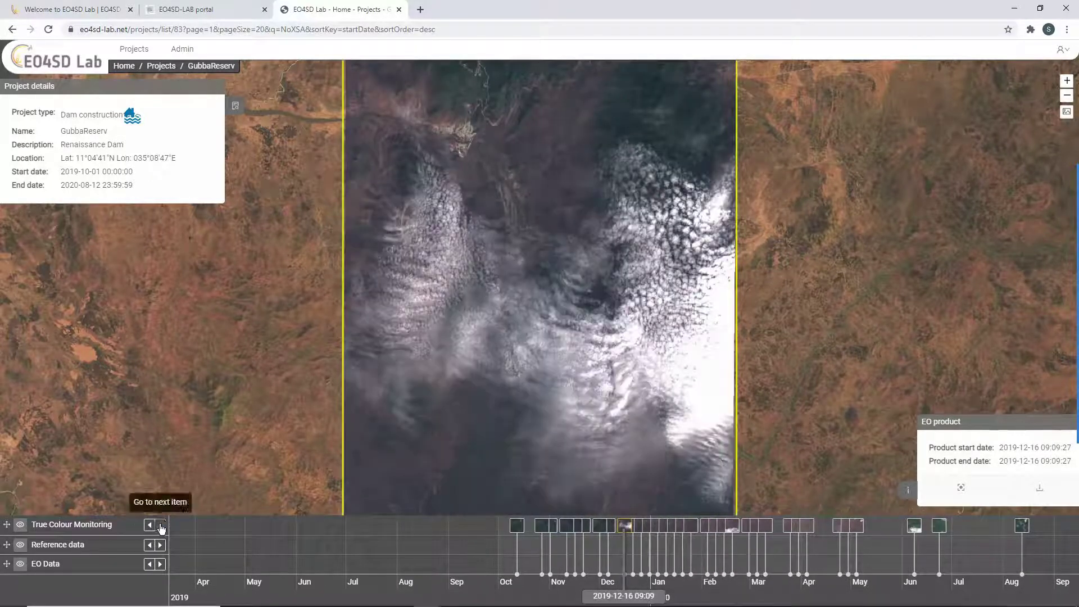
pyautogui.click(652, 526)
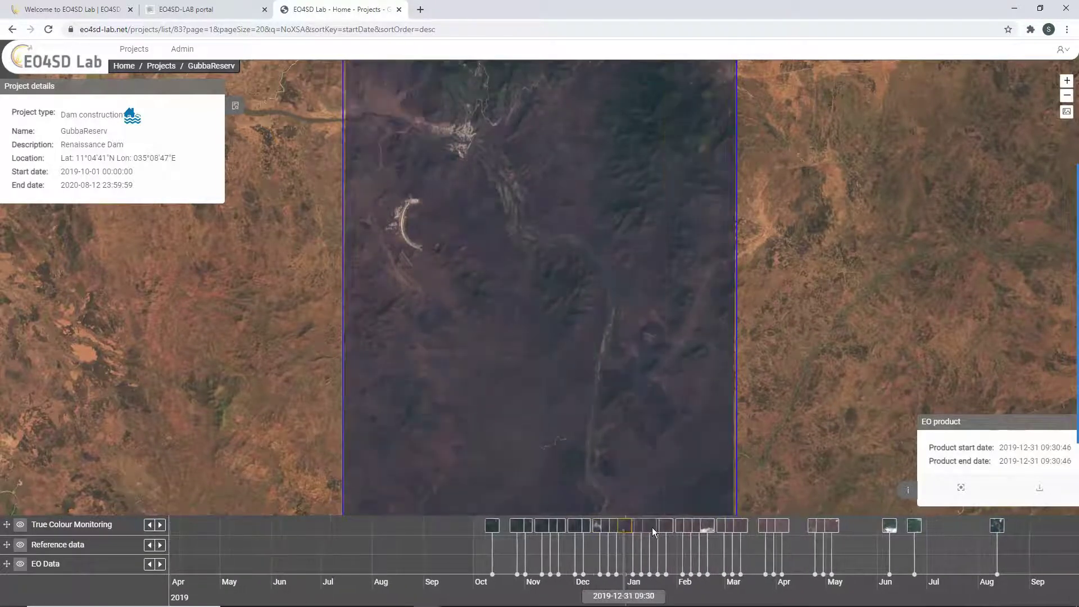
pyautogui.click(683, 526)
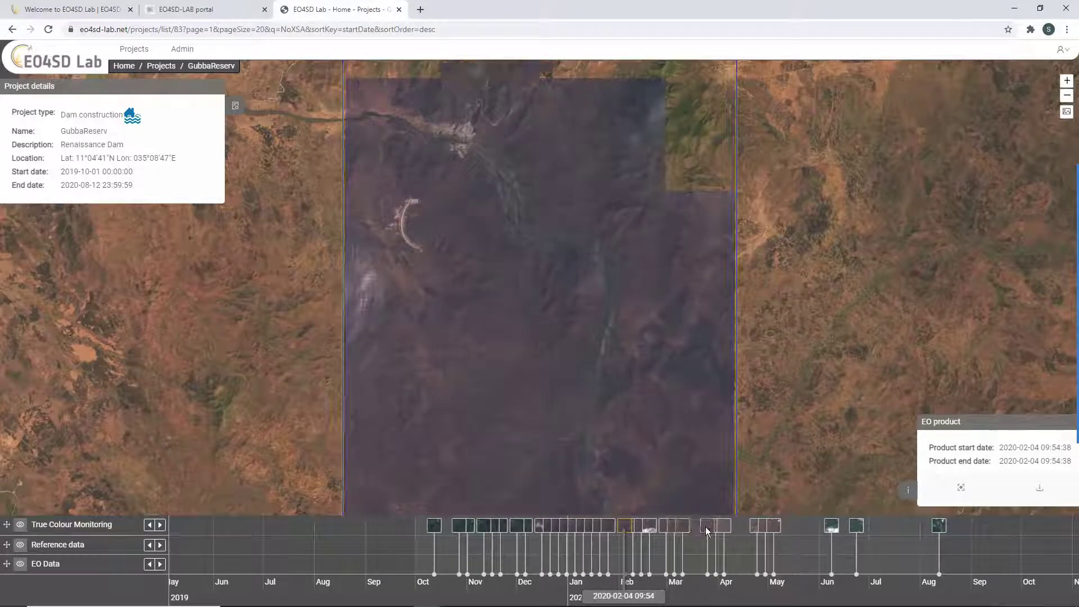
pyautogui.click(706, 527)
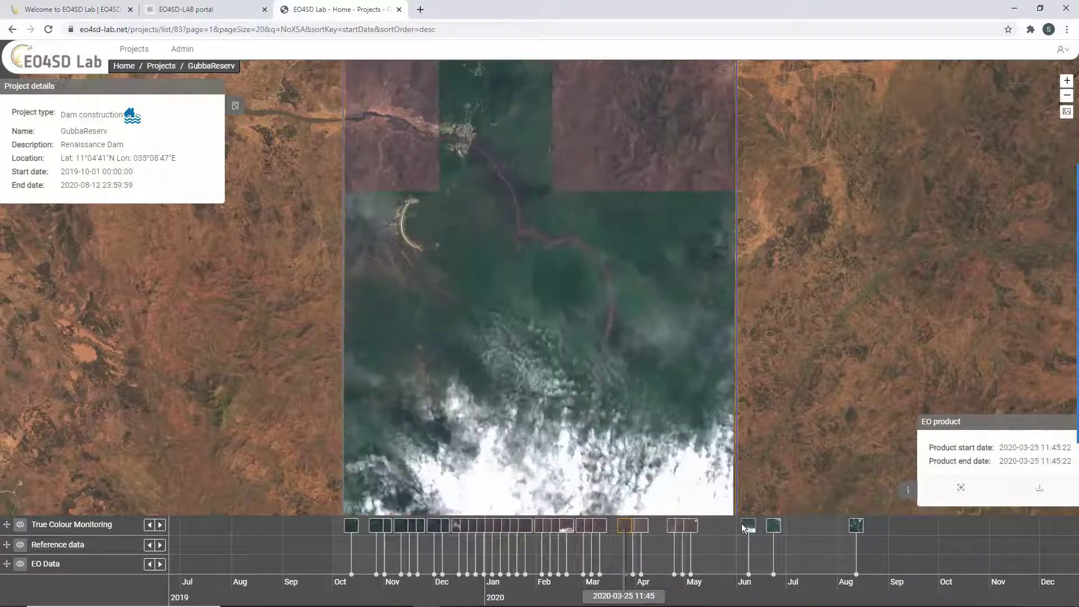
pyautogui.click(689, 528)
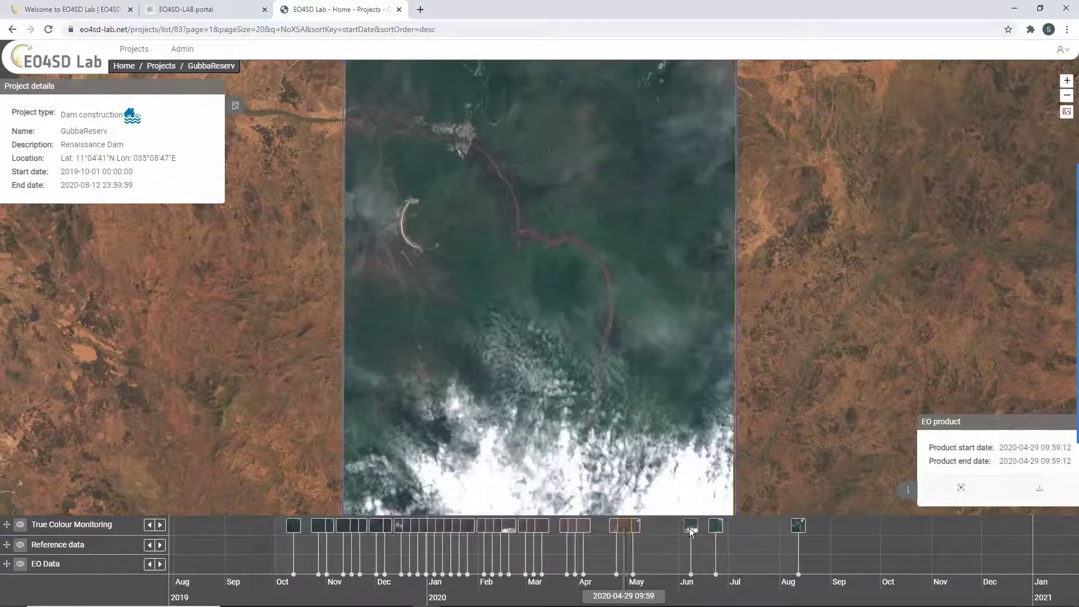
pyautogui.click(690, 527)
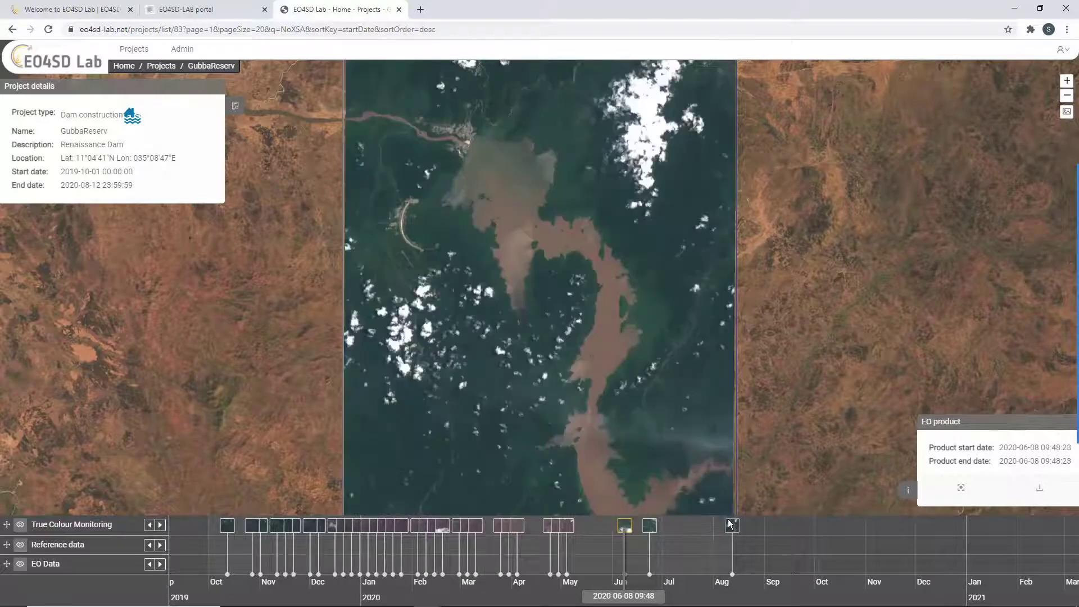
pyautogui.moveTo(652, 523)
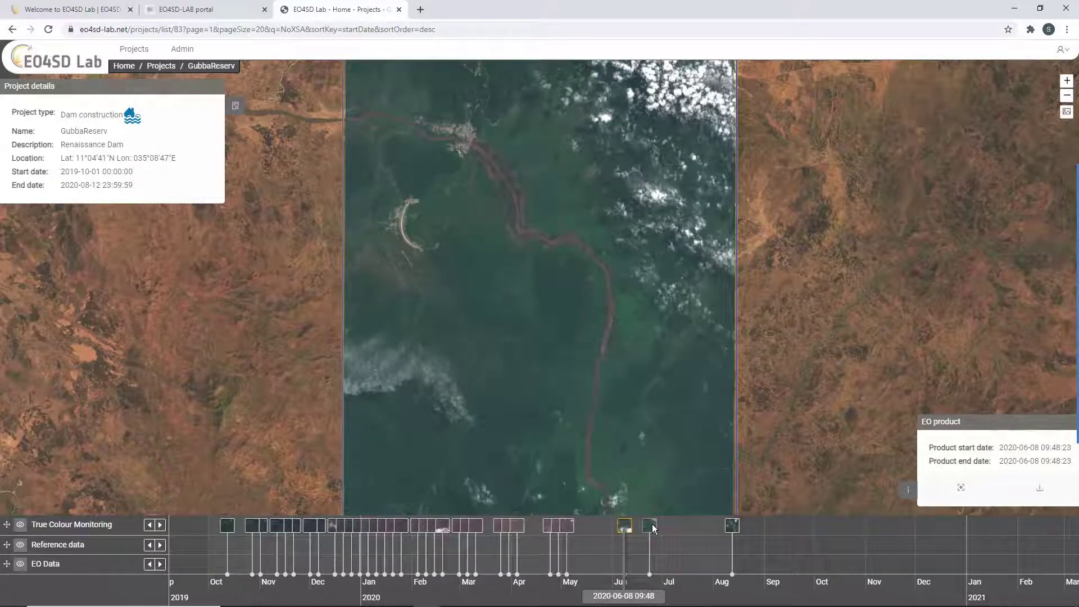
pyautogui.click(651, 523)
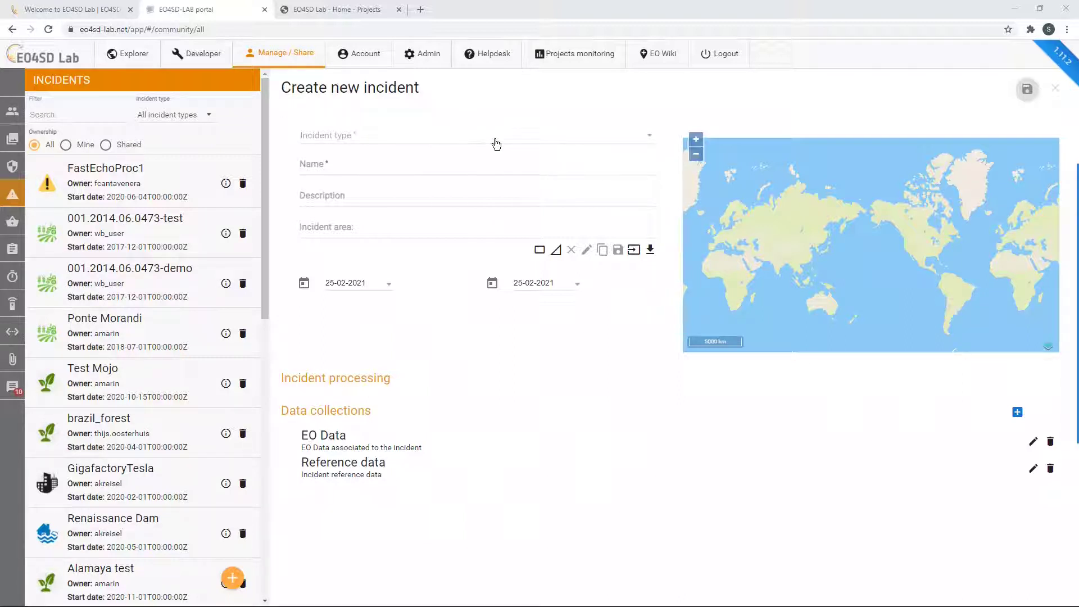
# Step: Examine the incident types offered in the portal's new incident form, and close the list without choosing one
pyautogui.click(18, 194)
pyautogui.click(16, 194)
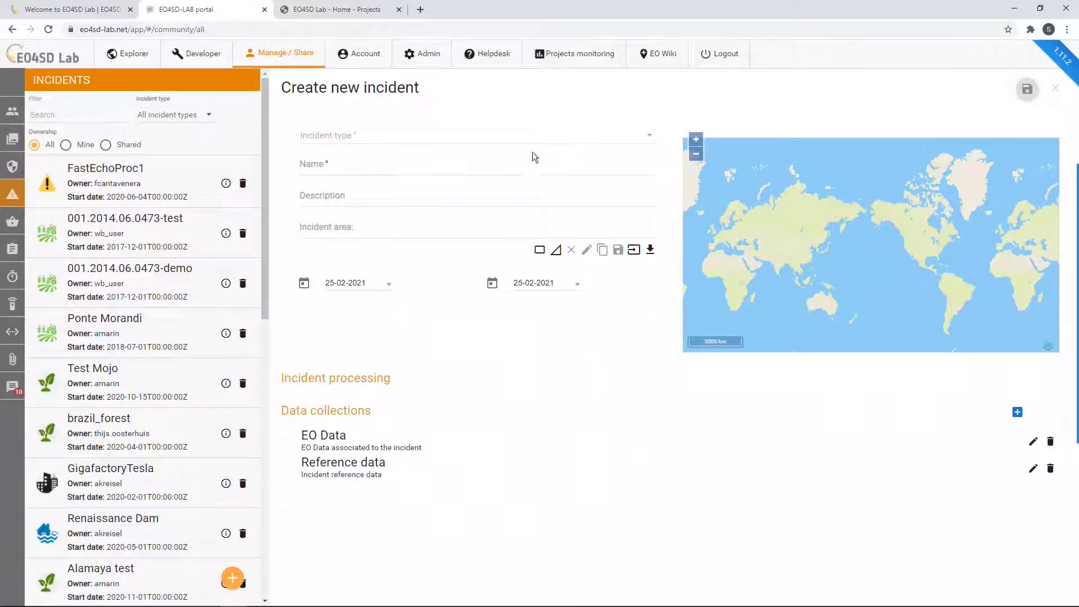
pyautogui.click(650, 135)
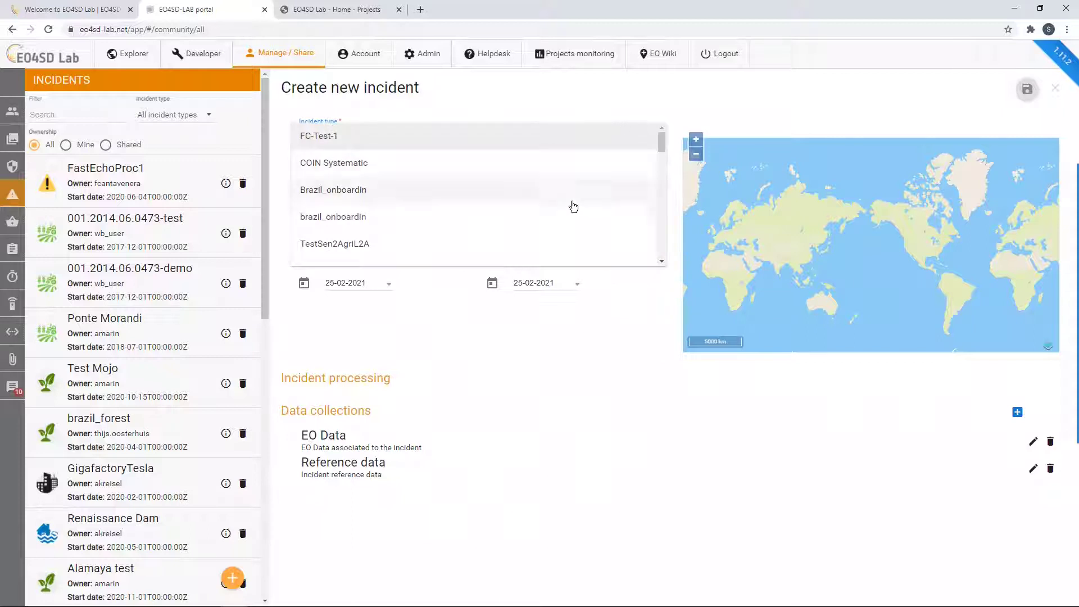
pyautogui.scroll(-1, 489, 222)
pyautogui.scroll(-2, 488, 221)
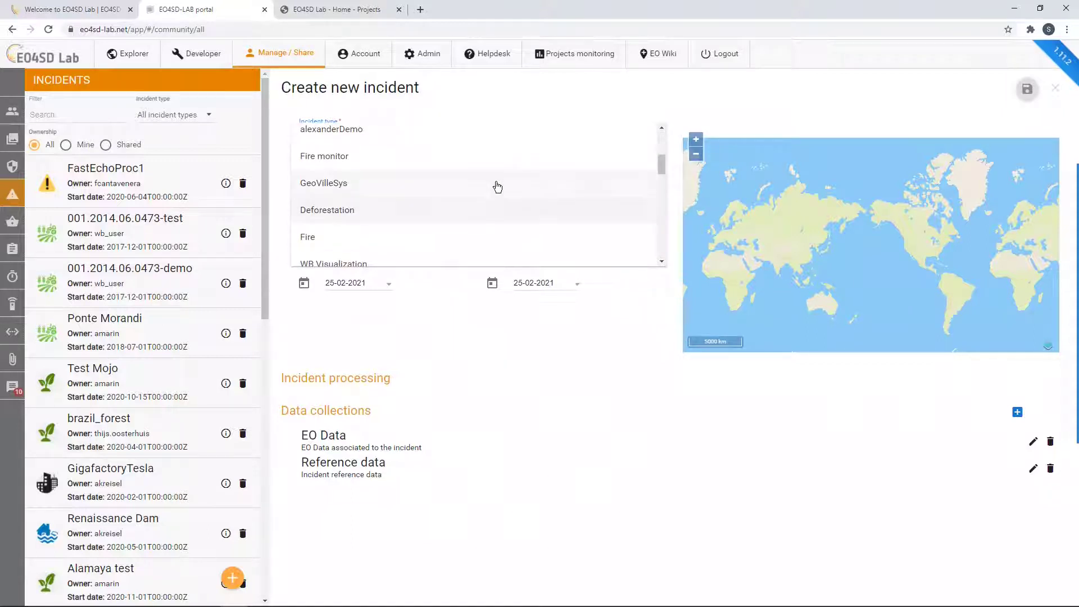
pyautogui.scroll(-2, 496, 185)
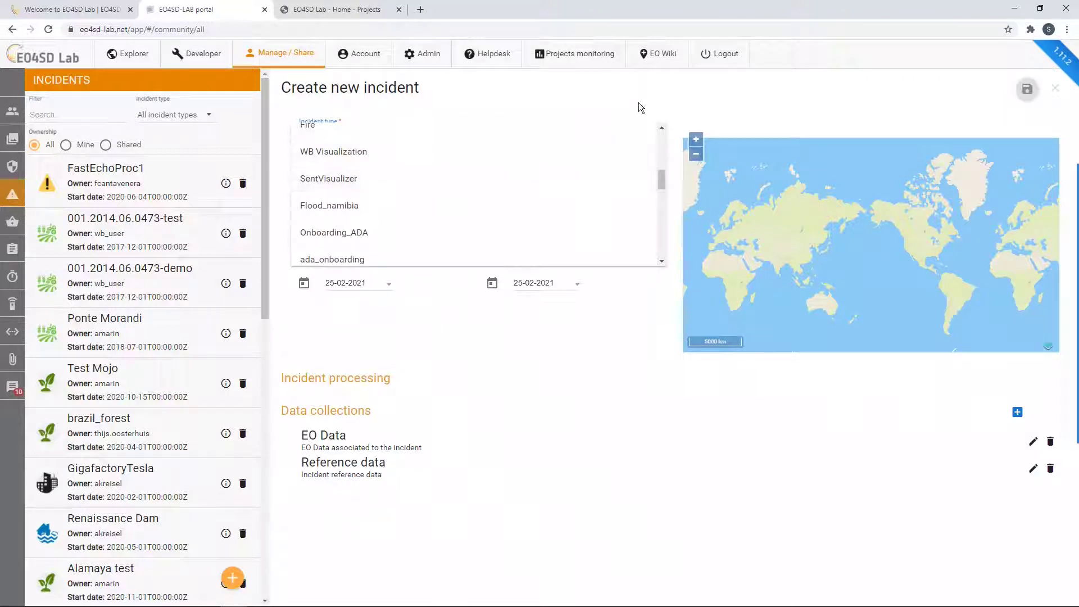
pyautogui.click(662, 95)
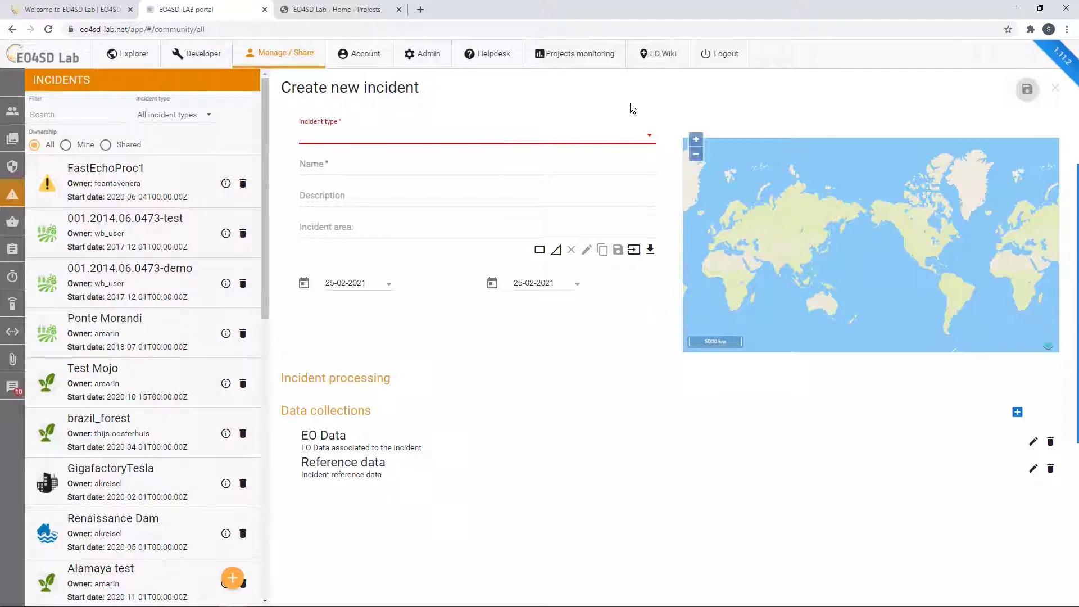
# Step: Open the S2True Color processing template of the Water Monitoring incident type and examine its available run modes
pyautogui.click(13, 167)
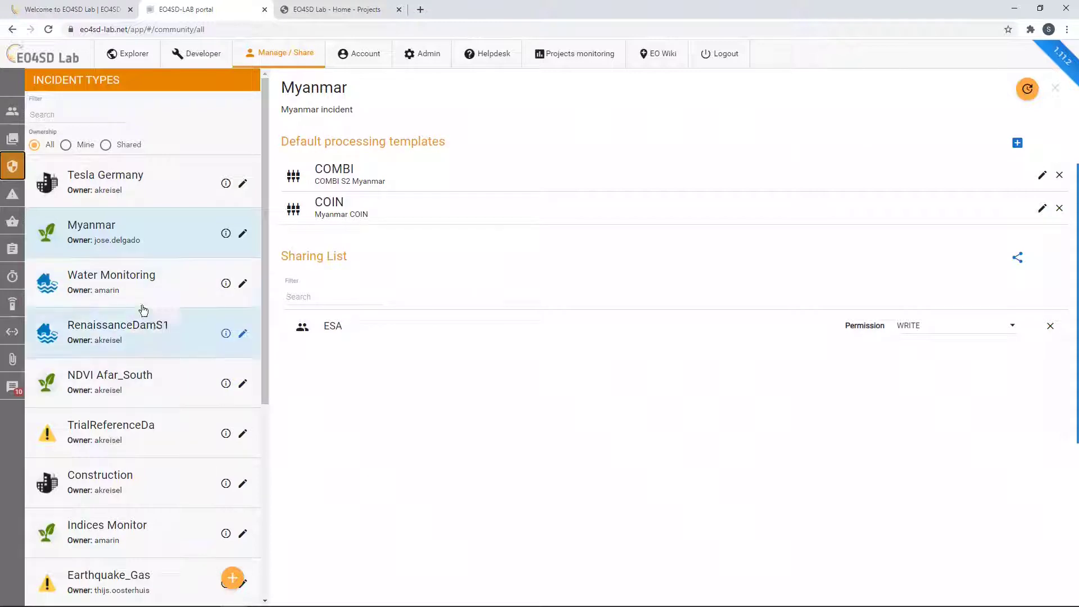
pyautogui.click(136, 280)
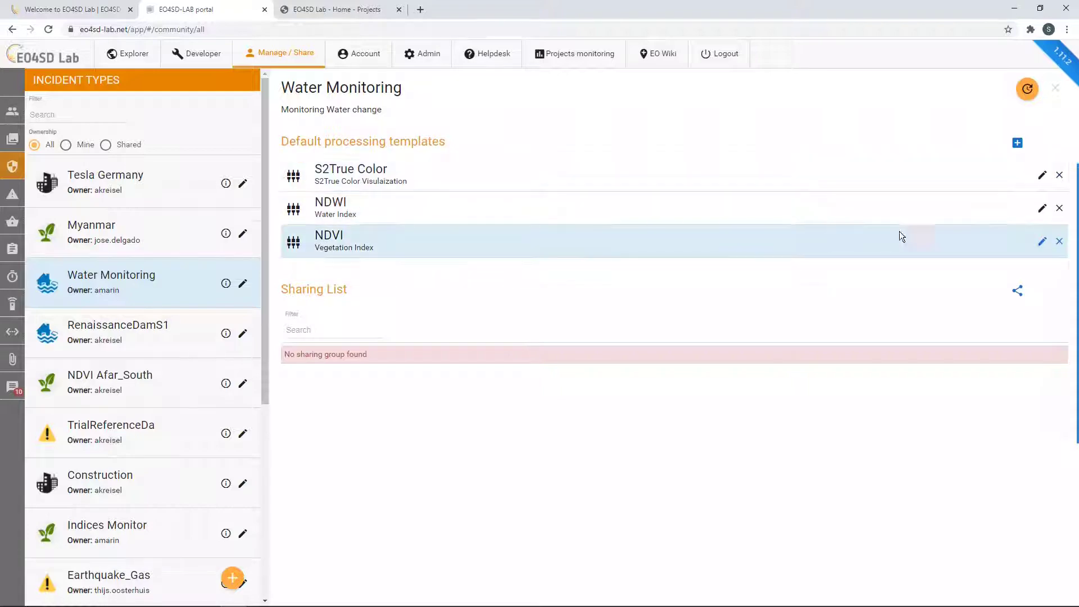
pyautogui.click(1042, 175)
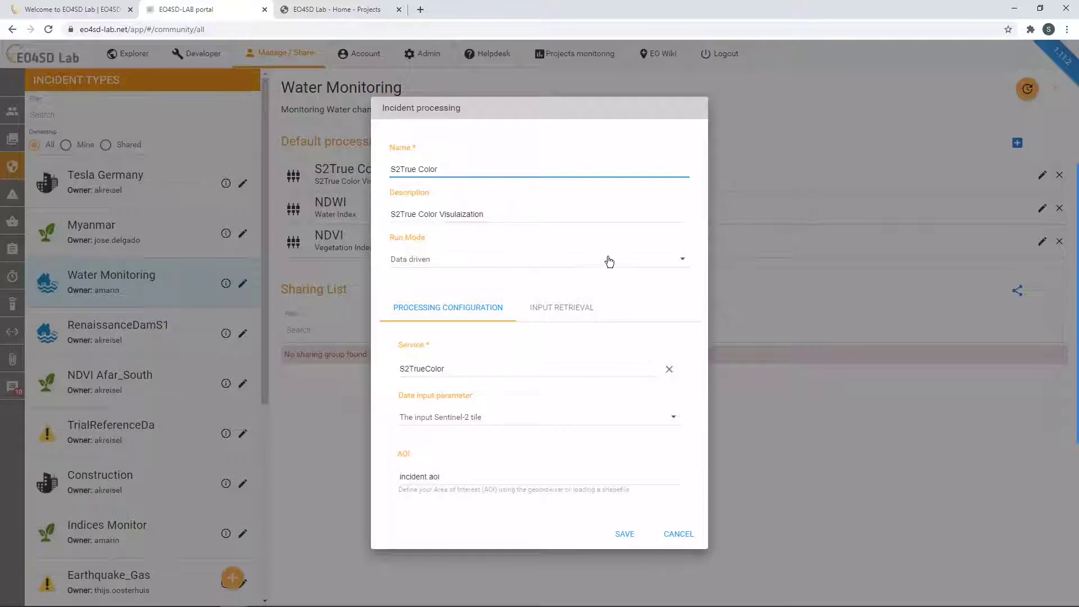
pyautogui.click(661, 266)
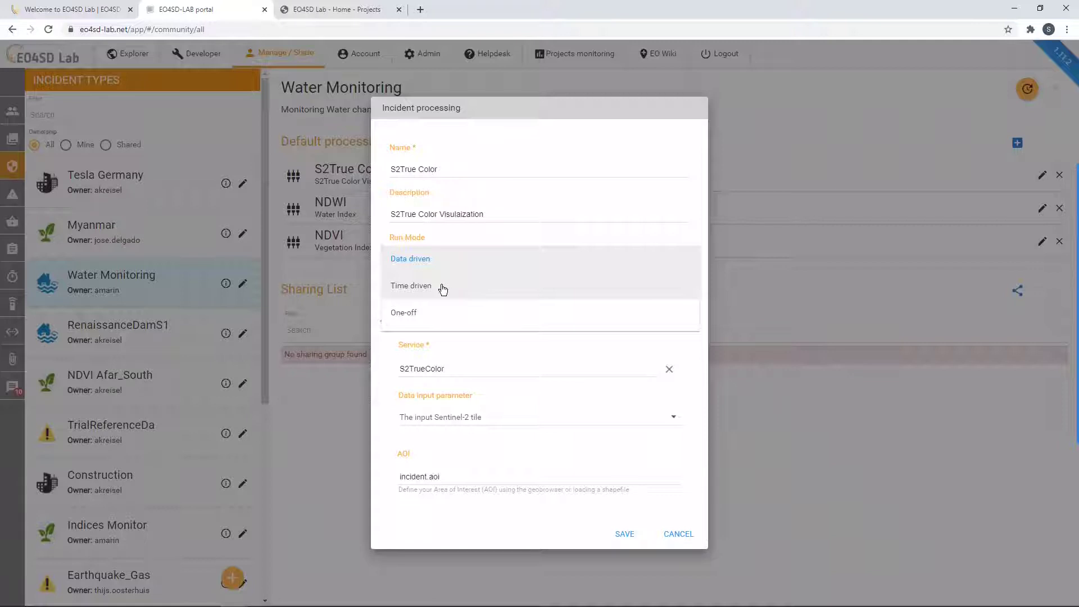
pyautogui.click(574, 136)
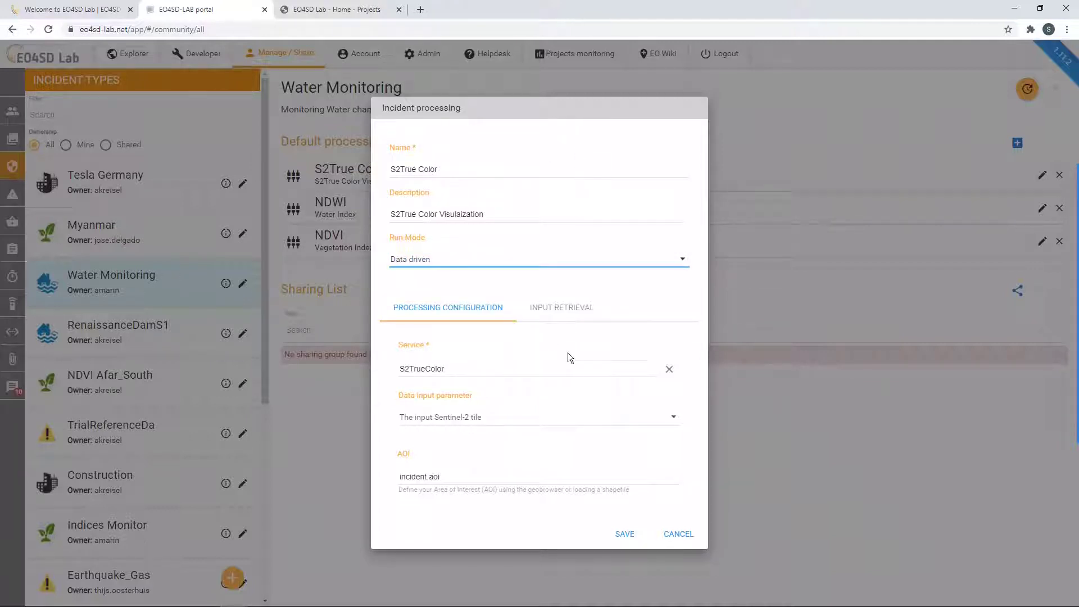
# Step: Examine the S2True Color template's input retrieval settings down to the cloud coverage limit, and close the template without saving
pyautogui.click(682, 308)
pyautogui.click(555, 304)
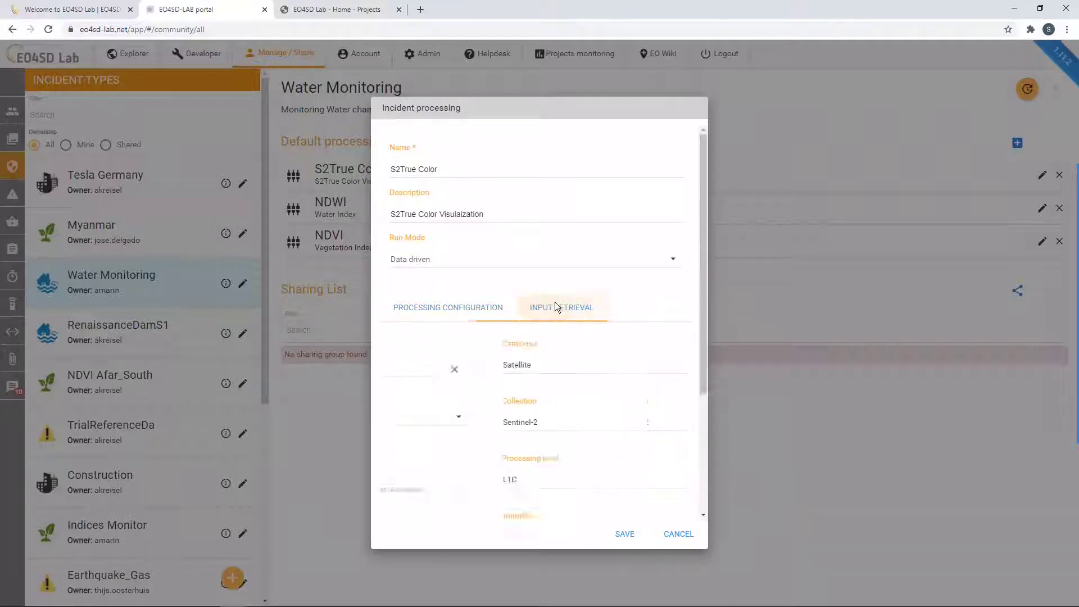
pyautogui.scroll(-1, 539, 392)
pyautogui.scroll(-4, 514, 351)
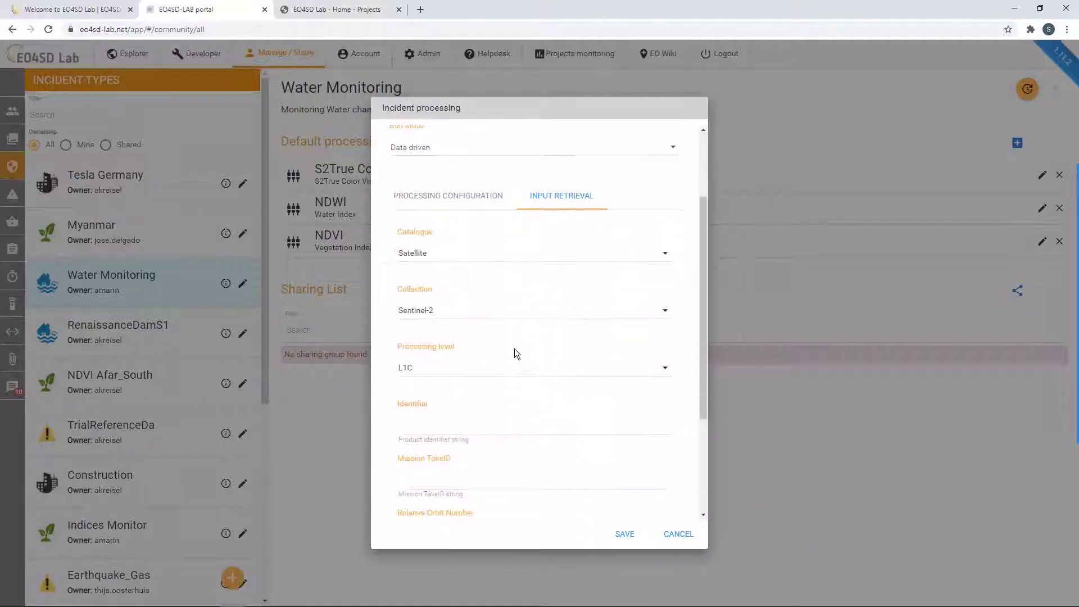
pyautogui.click(409, 482)
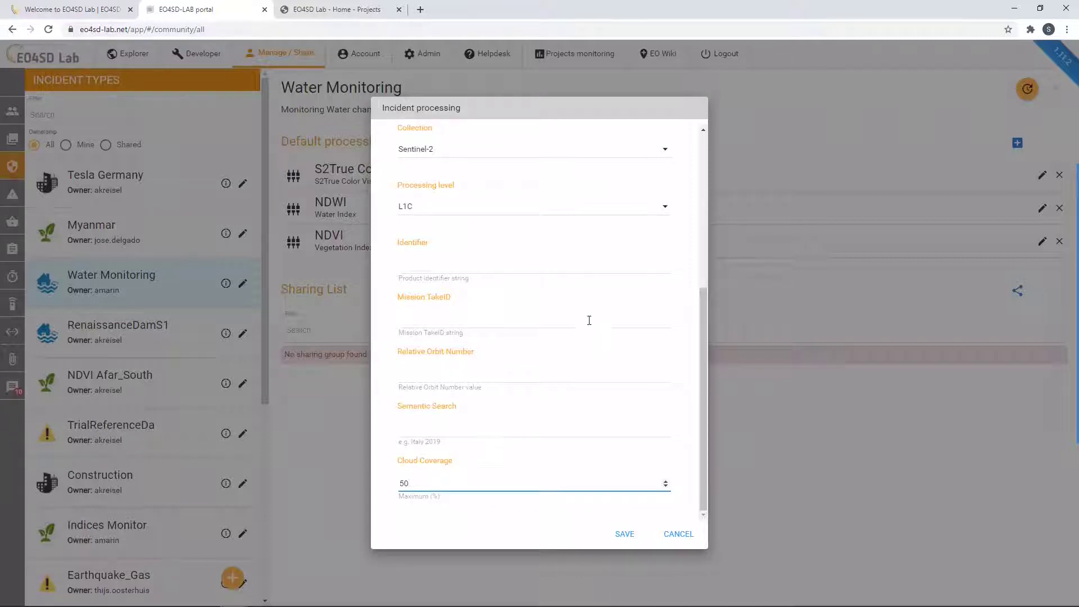
pyautogui.moveTo(702, 144); pyautogui.dragTo(705, 120)
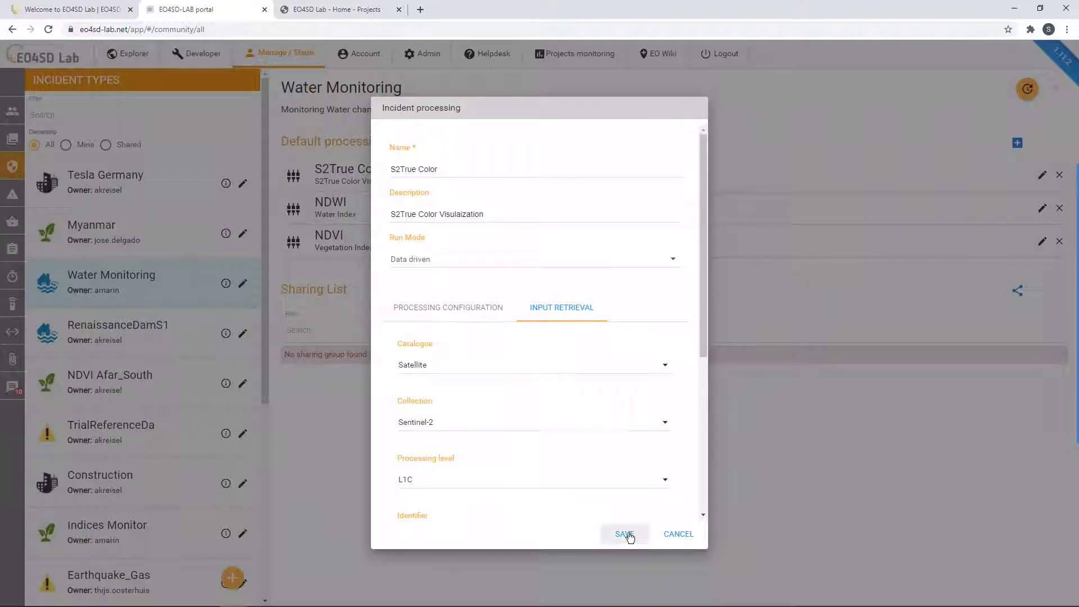
pyautogui.click(673, 536)
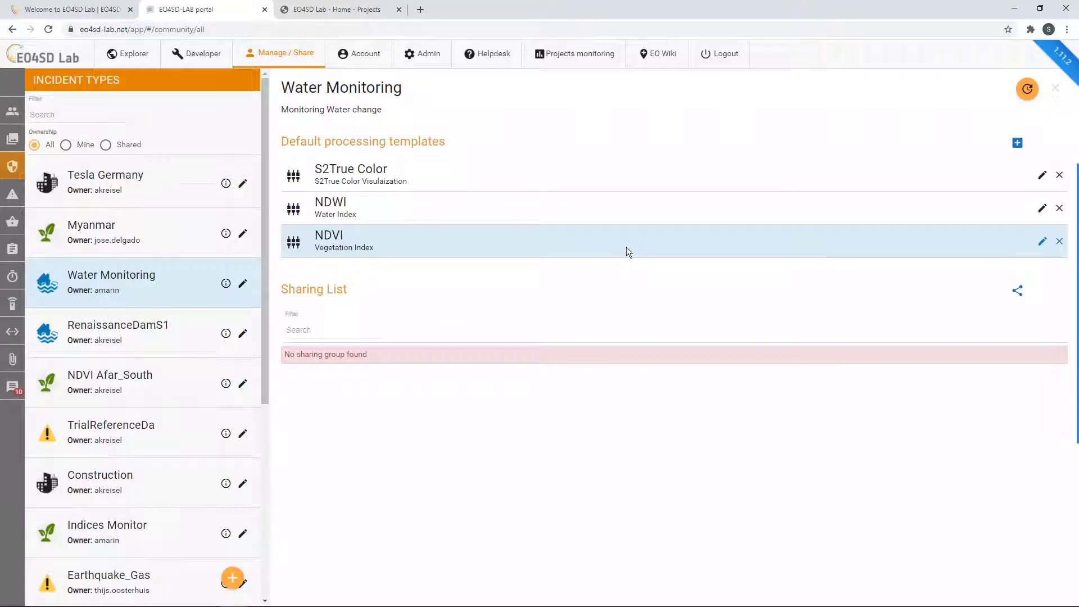
# Step: Return to the new incident form and set its incident type to Water Monitoring
pyautogui.click(9, 197)
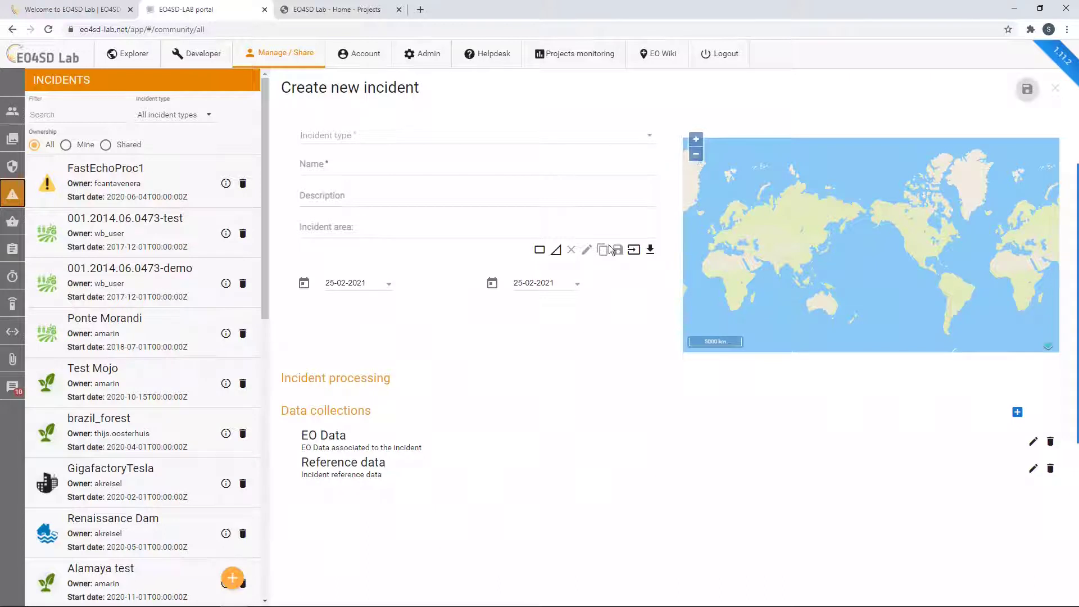
pyautogui.click(651, 137)
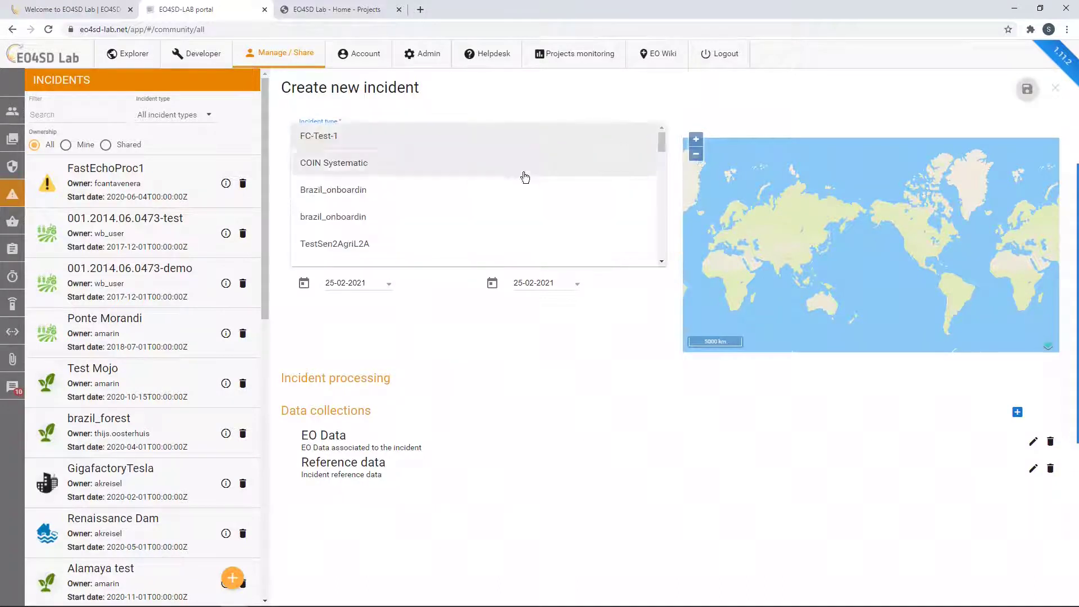
pyautogui.scroll(-5, 525, 178)
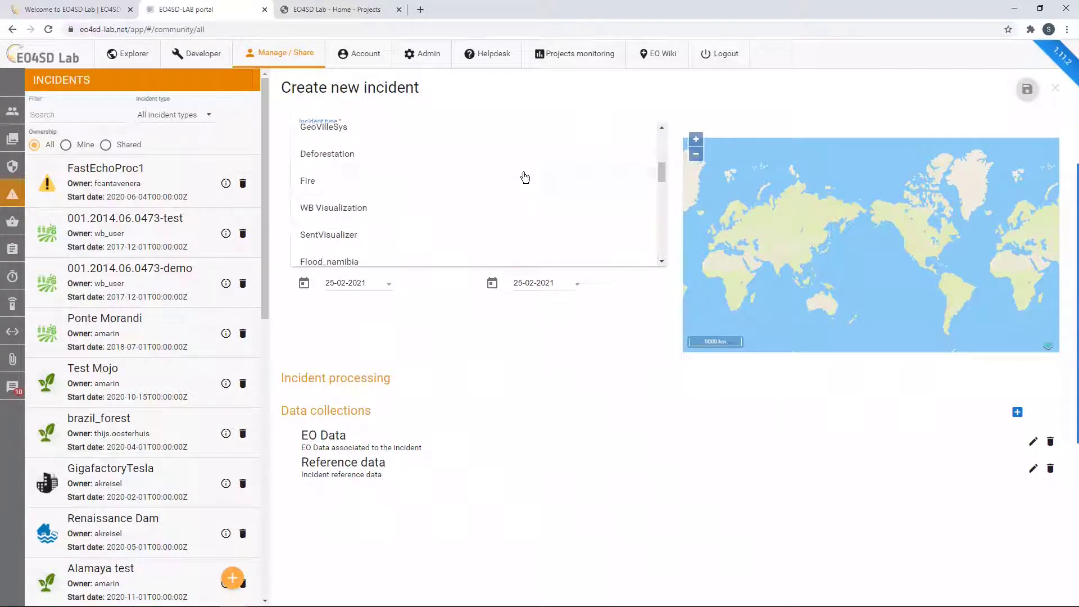
pyautogui.scroll(-4, 525, 177)
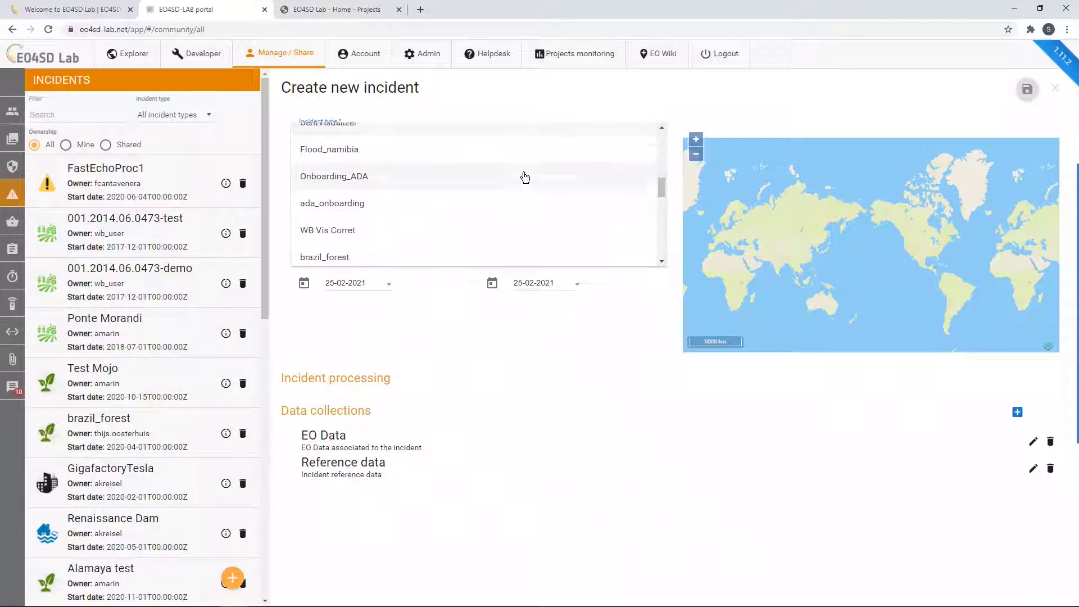
pyautogui.scroll(-4, 525, 178)
pyautogui.click(423, 167)
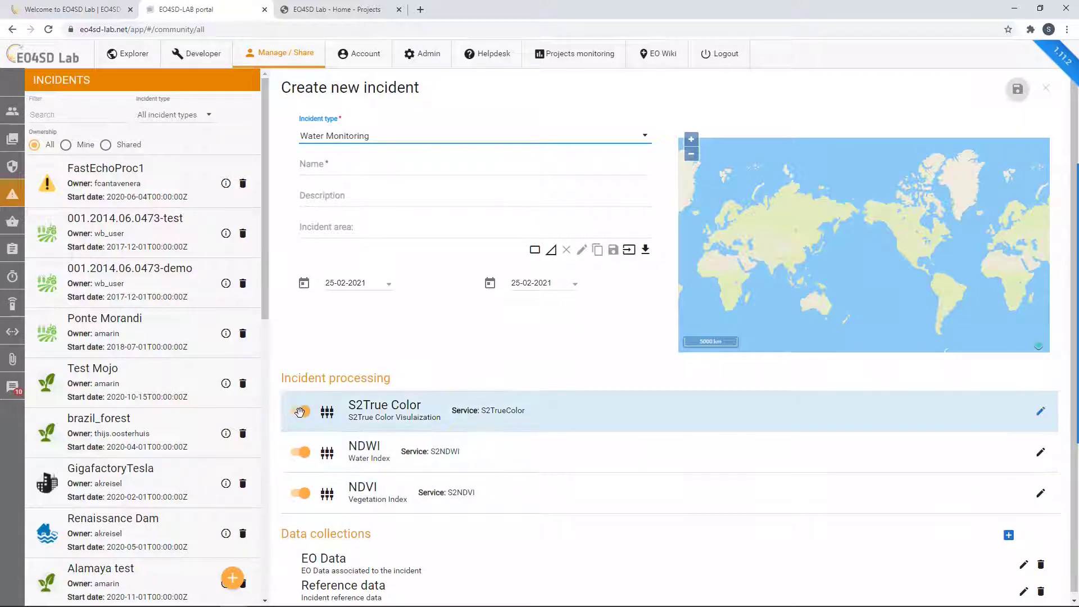
# Step: Toggle the incident's S2True Color processing off and on, and examine its input retrieval settings without saving changes
pyautogui.click(301, 411)
pyautogui.click(301, 410)
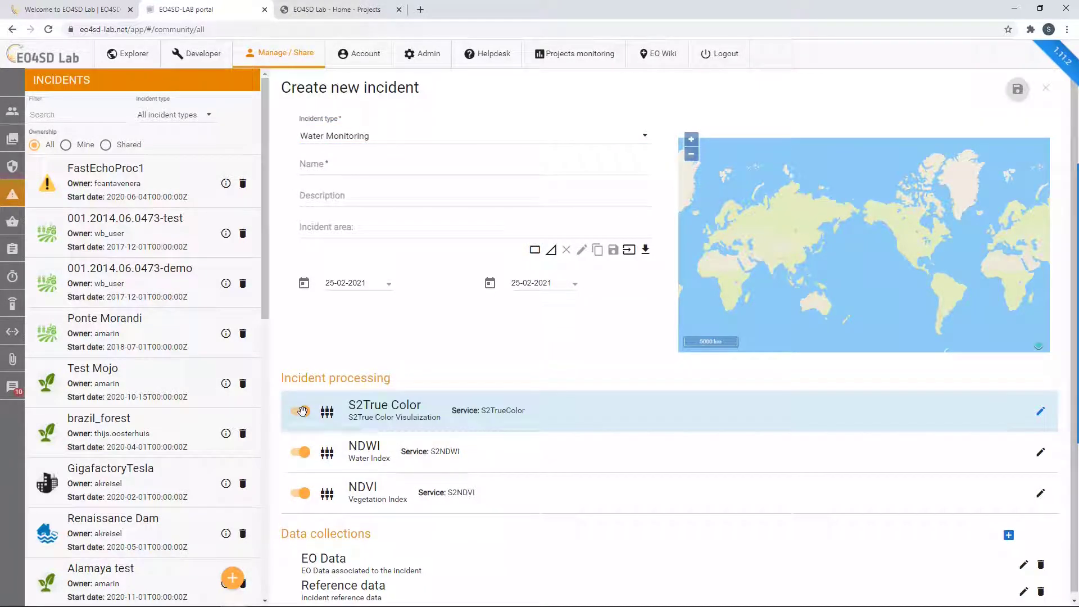
pyautogui.click(1040, 411)
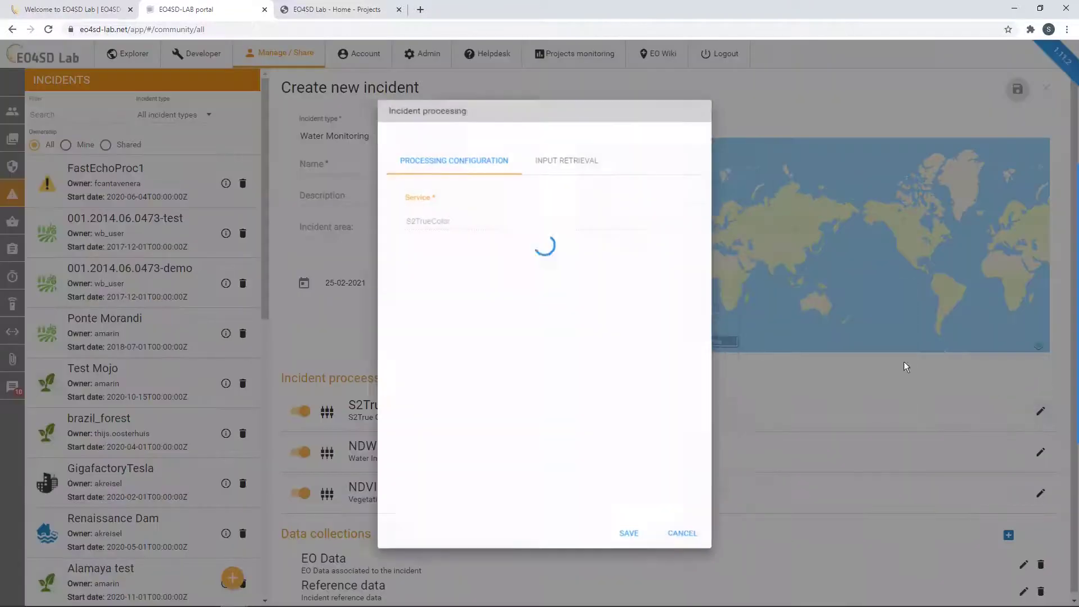
pyautogui.click(551, 155)
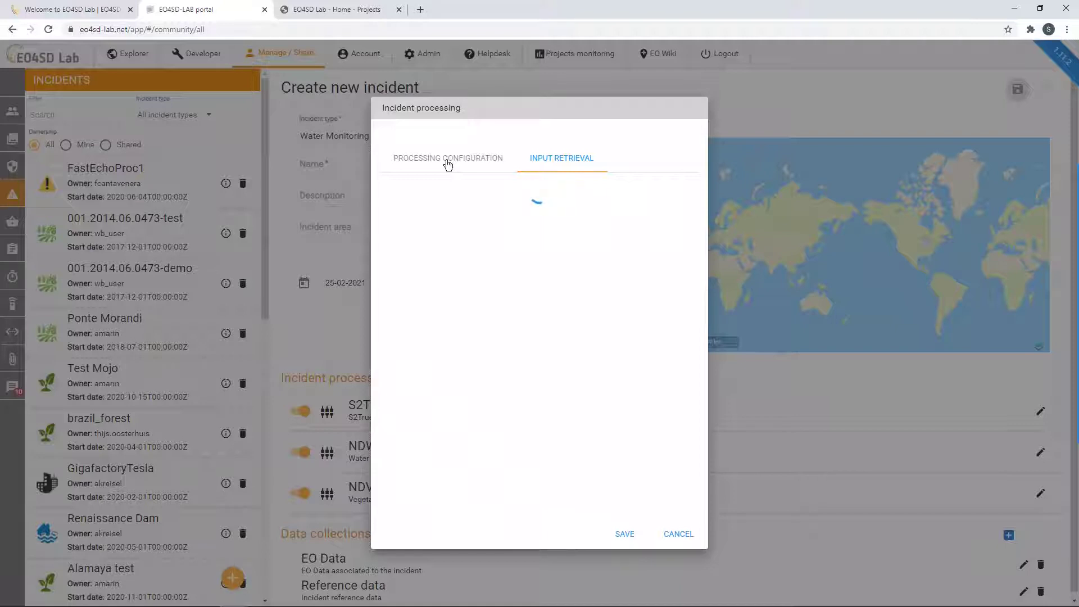
pyautogui.scroll(-3, 571, 372)
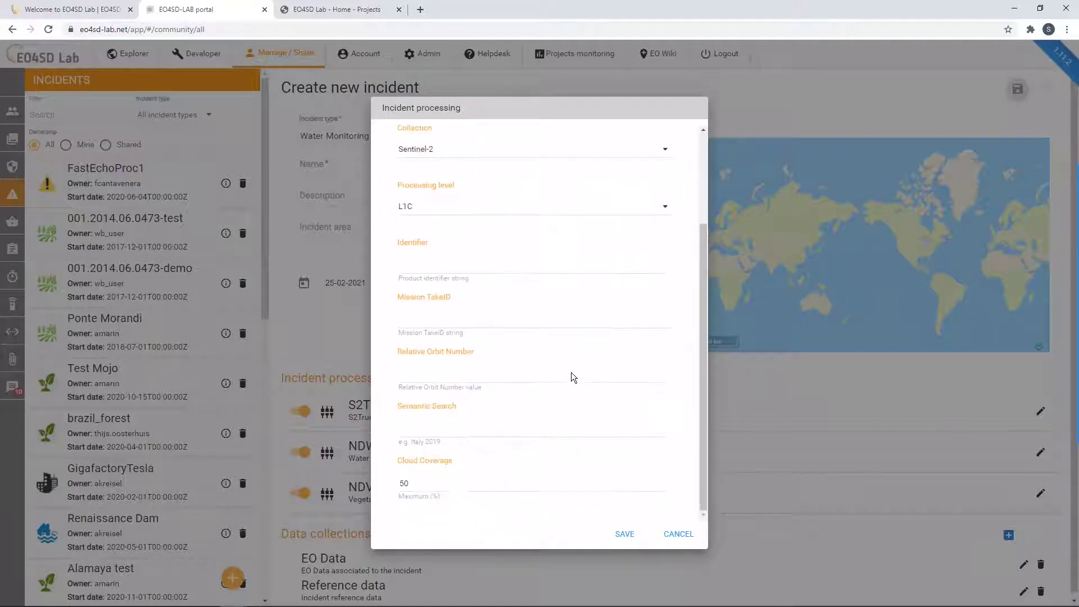
pyautogui.click(406, 486)
pyautogui.write('50')
pyautogui.scroll(3, 549, 277)
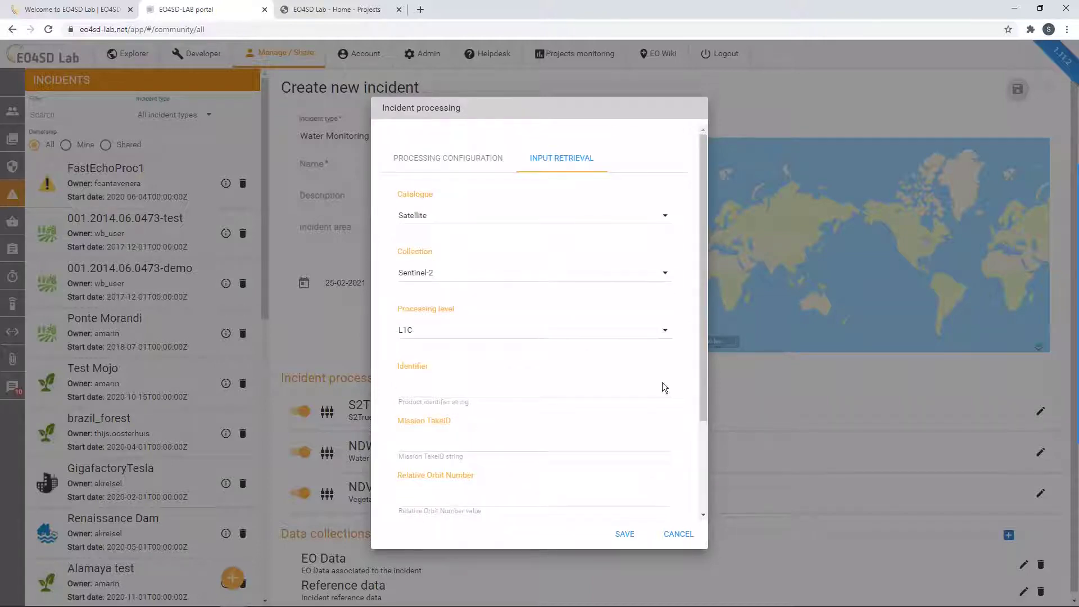
pyautogui.click(676, 535)
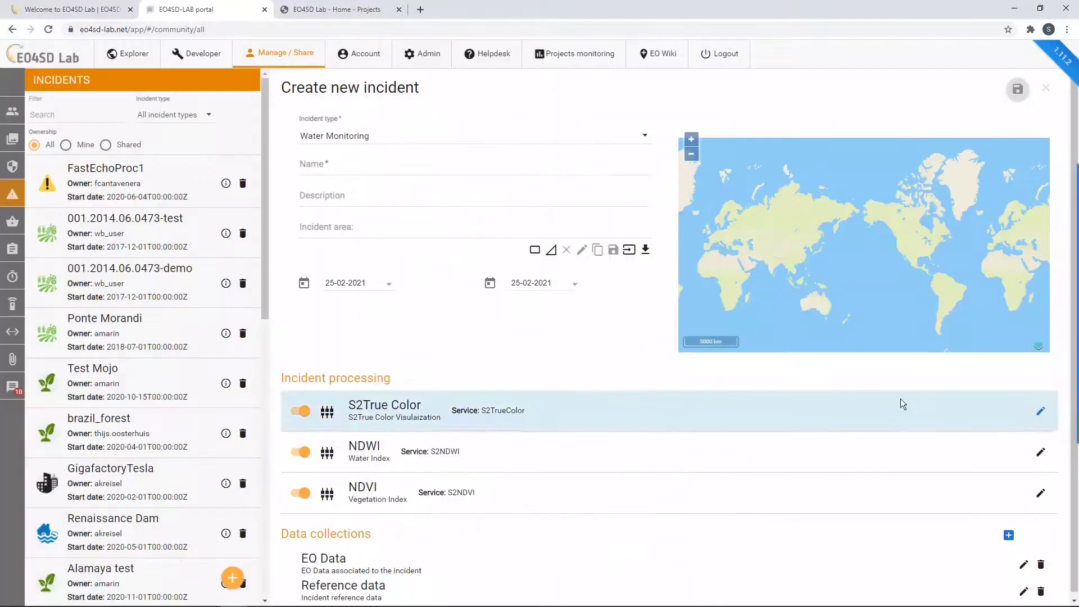
# Step: Name the new incident "Water test examp"
pyautogui.click(313, 159)
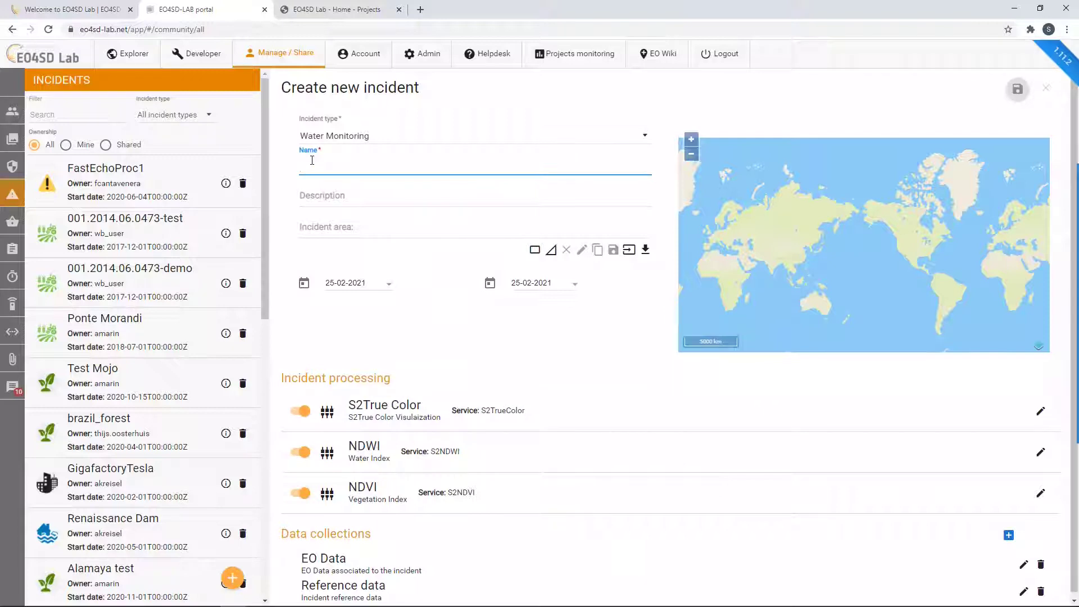
pyautogui.write('Water test examp')
pyautogui.click(309, 188)
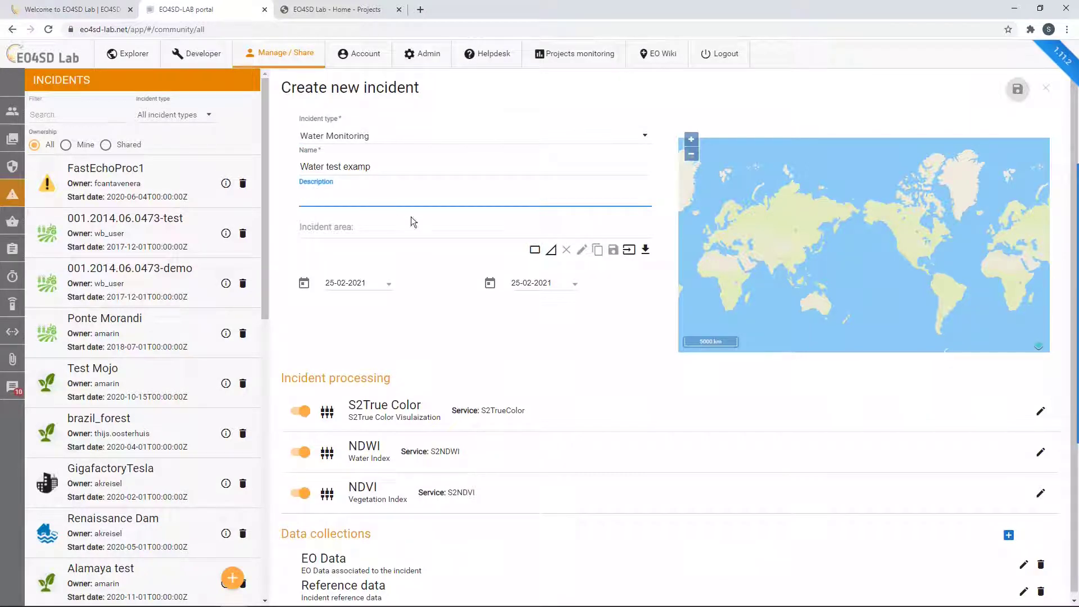
# Step: Draw a rectangular incident area on the map over Lough Neagh, just west of Belfast in Northern Ireland
pyautogui.click(534, 249)
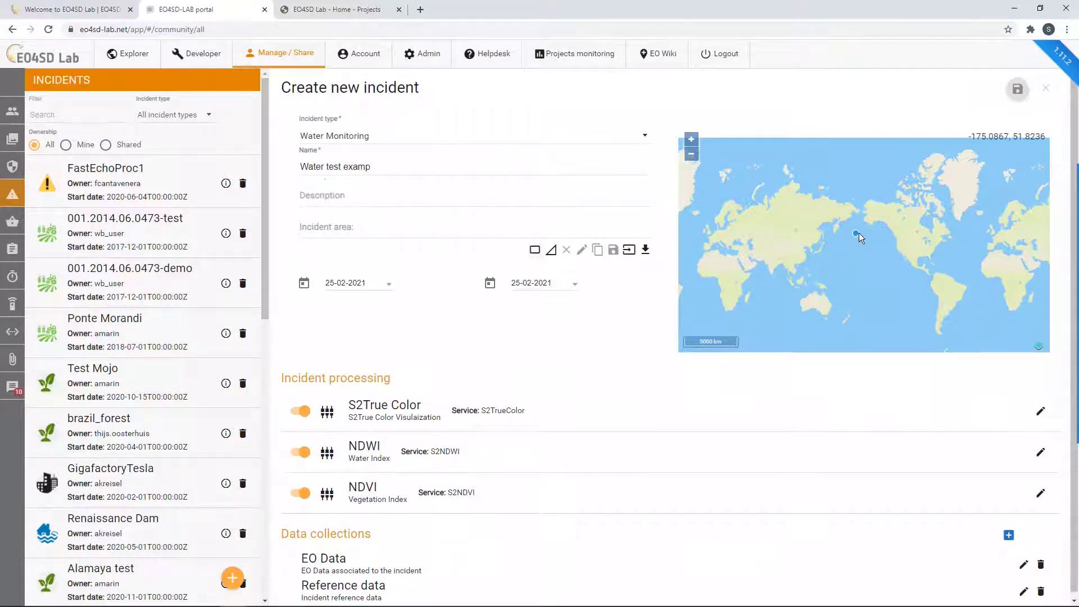
pyautogui.scroll(4, 976, 258)
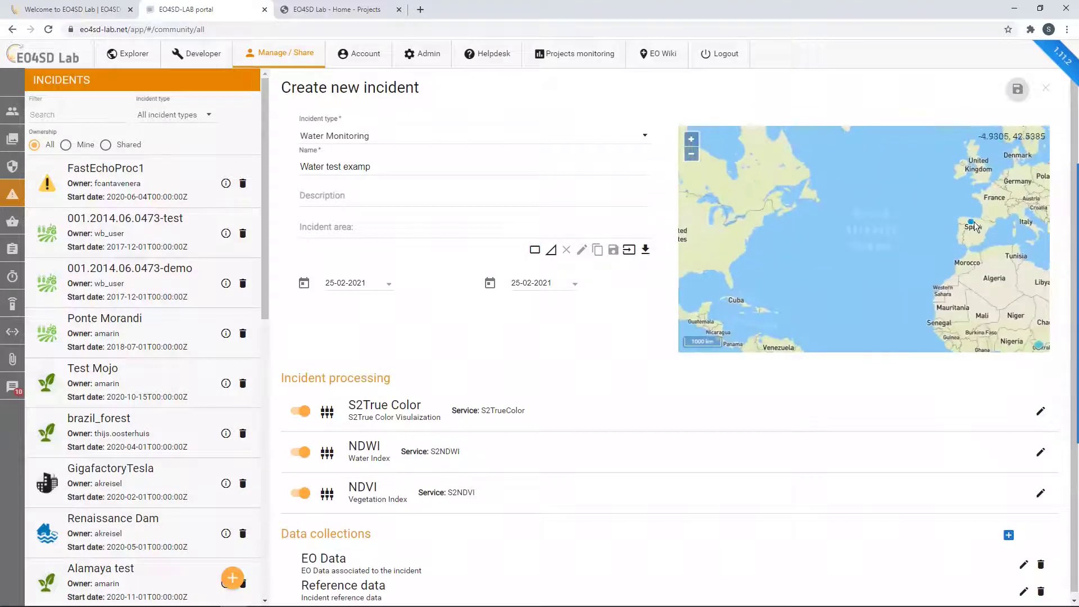
pyautogui.moveTo(919, 204); pyautogui.dragTo(820, 338)
pyautogui.scroll(1, 818, 272)
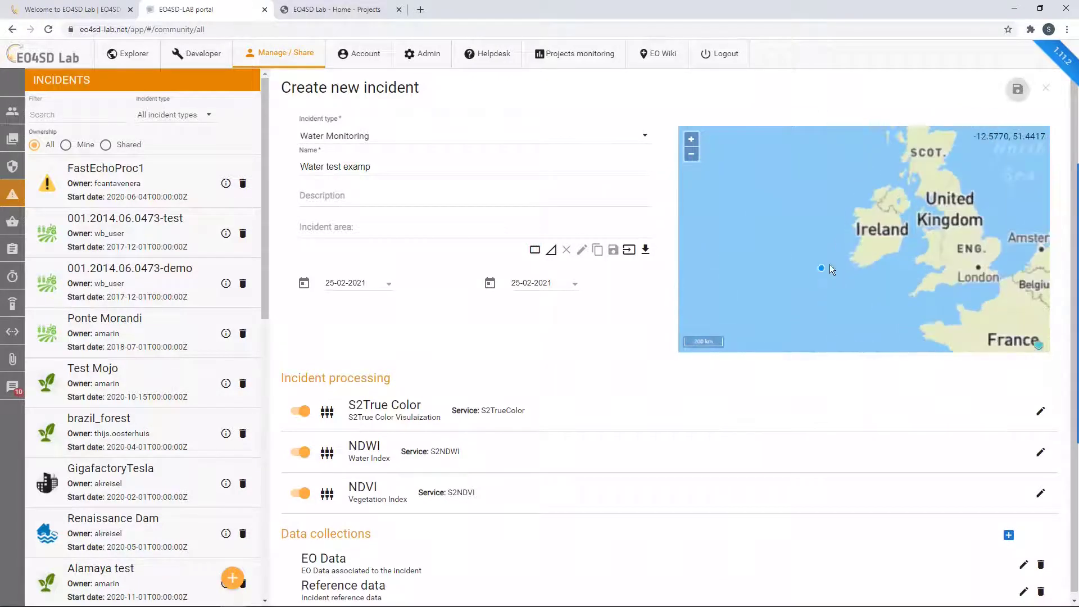
pyautogui.moveTo(895, 192)
pyautogui.mouseDown()
pyautogui.moveTo(859, 253)
pyautogui.moveTo(903, 262)
pyautogui.mouseUp()
pyautogui.scroll(1, 841, 258)
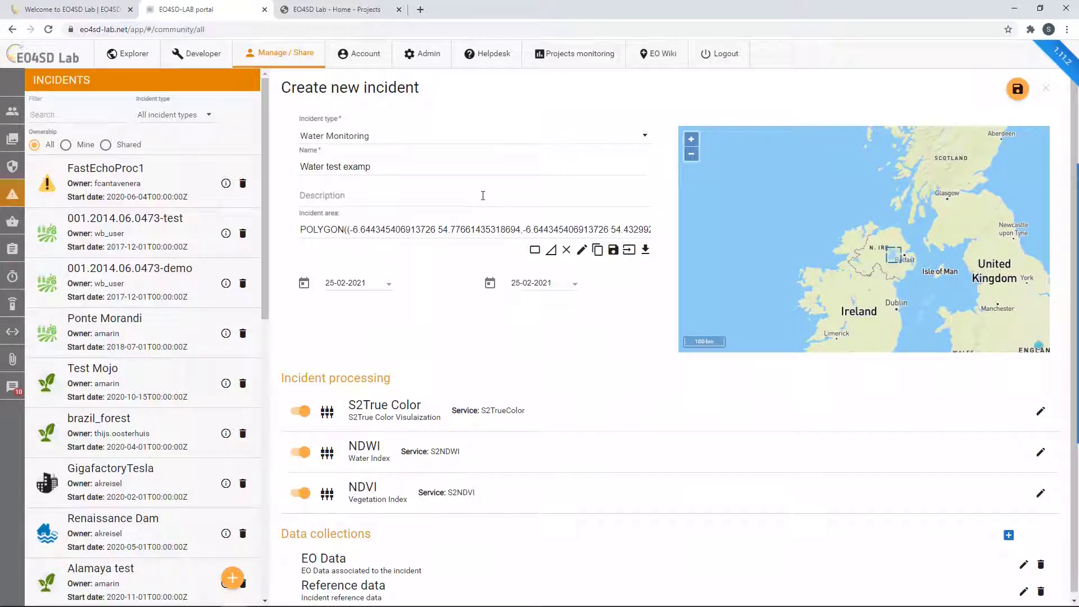
# Step: Enter "Lough Neagh, Northern Ireland water monitoring" as the incident's description
pyautogui.click(326, 199)
pyautogui.write('Lough')
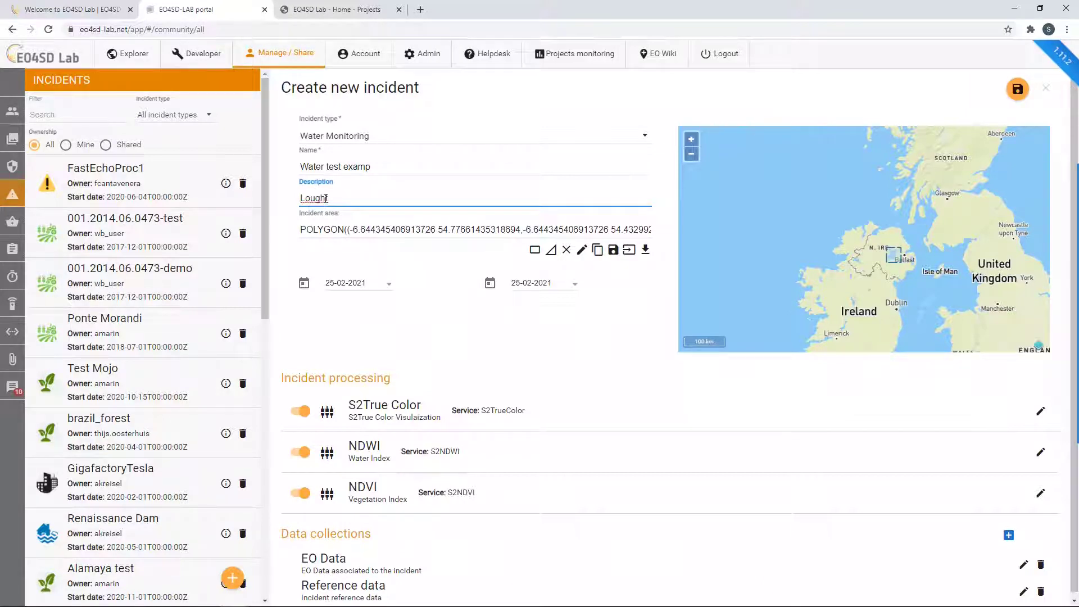
pyautogui.press('BackSpace')
pyautogui.write('Neagh, Northern Ireland ')
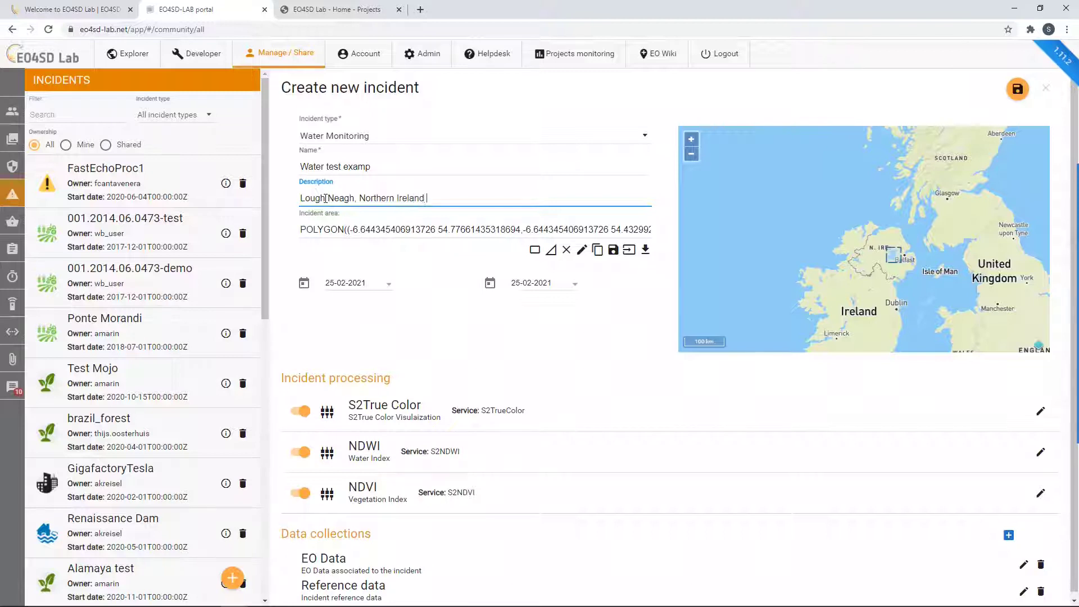
pyautogui.write('water monitoring')
pyautogui.click(494, 315)
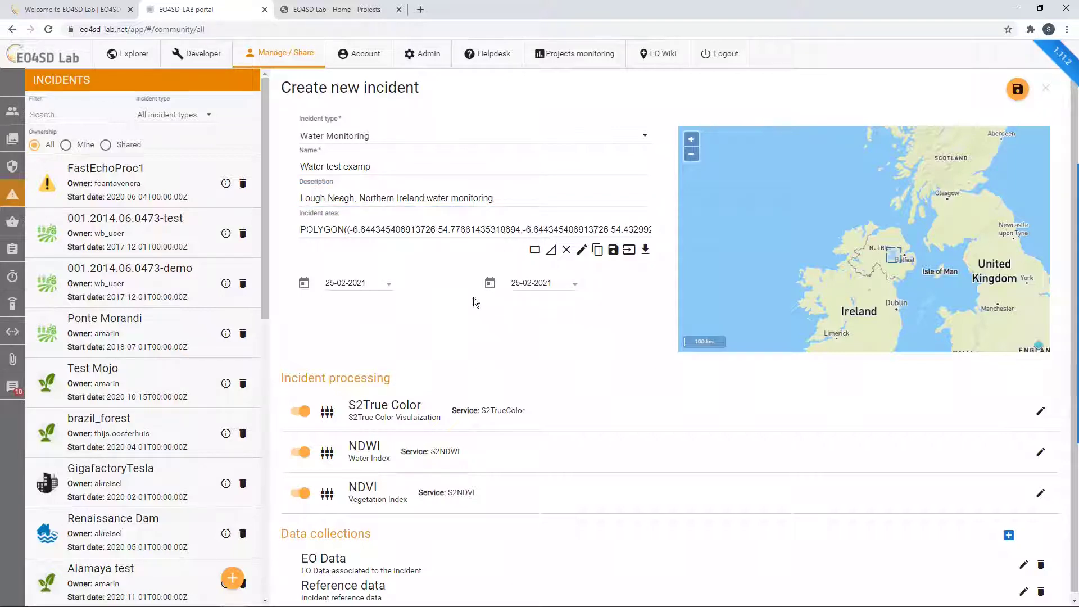
# Step: Set the incident's start date to 01-02-2021
pyautogui.click(387, 286)
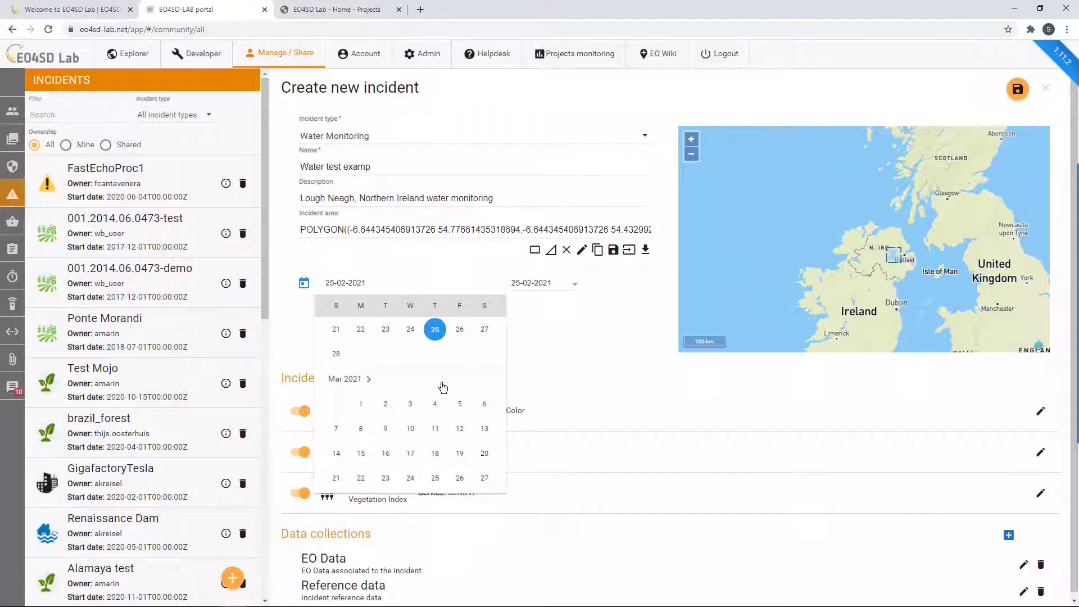
pyautogui.scroll(2, 441, 386)
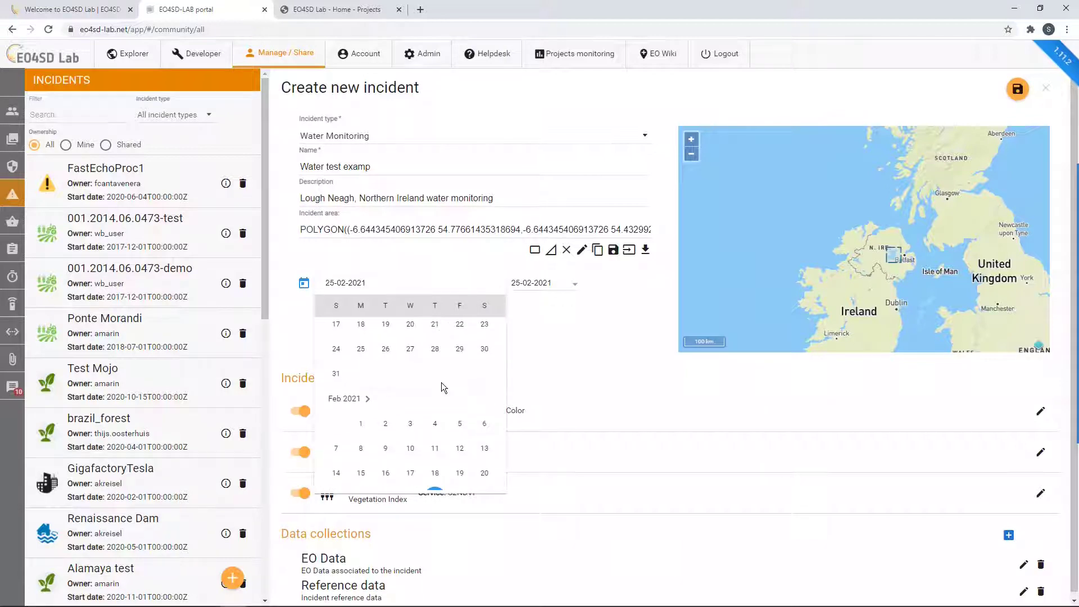
pyautogui.click(360, 424)
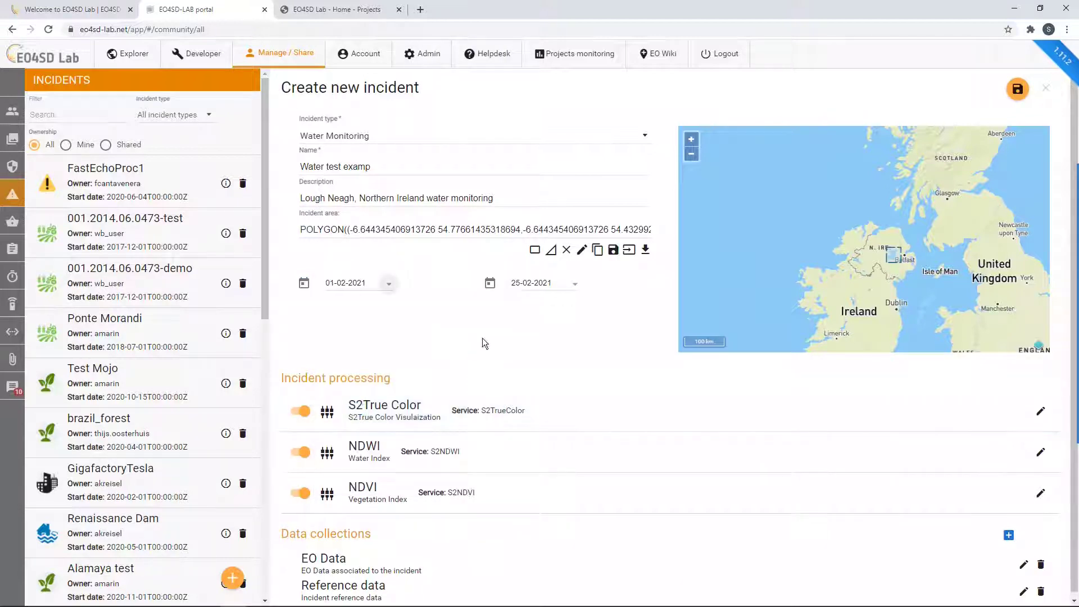
# Step: Set the incident's end date to 30-06-2021
pyautogui.scroll(-5, 600, 371)
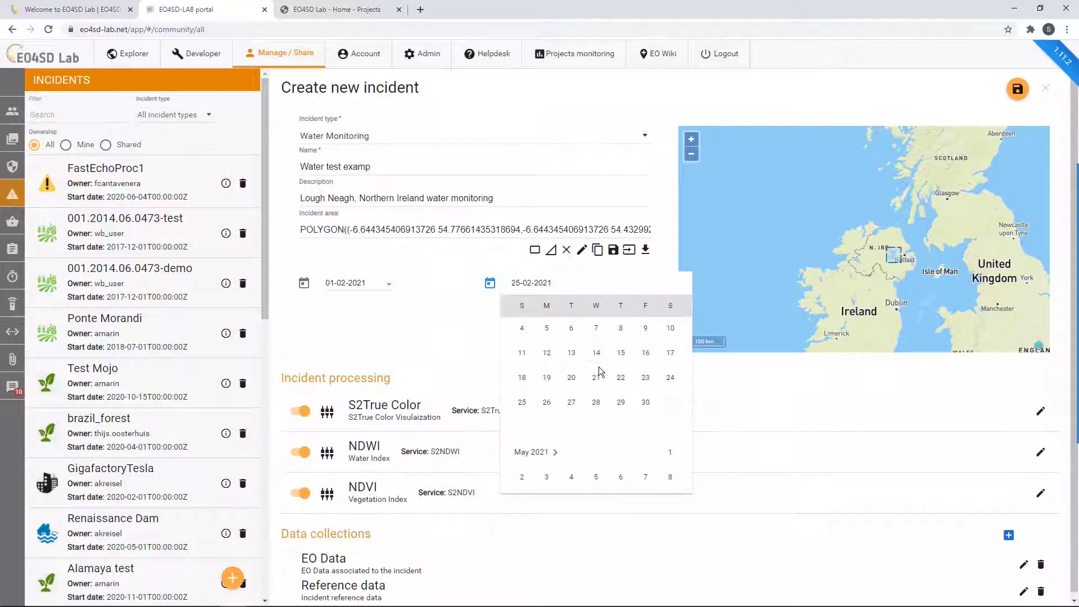
pyautogui.scroll(-5, 599, 370)
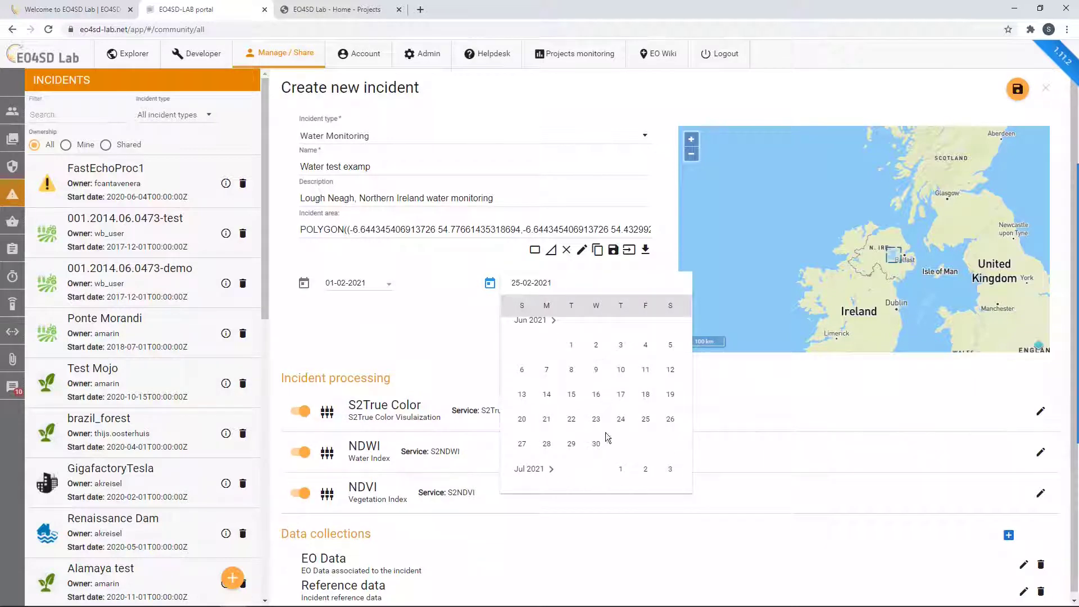
pyautogui.click(597, 444)
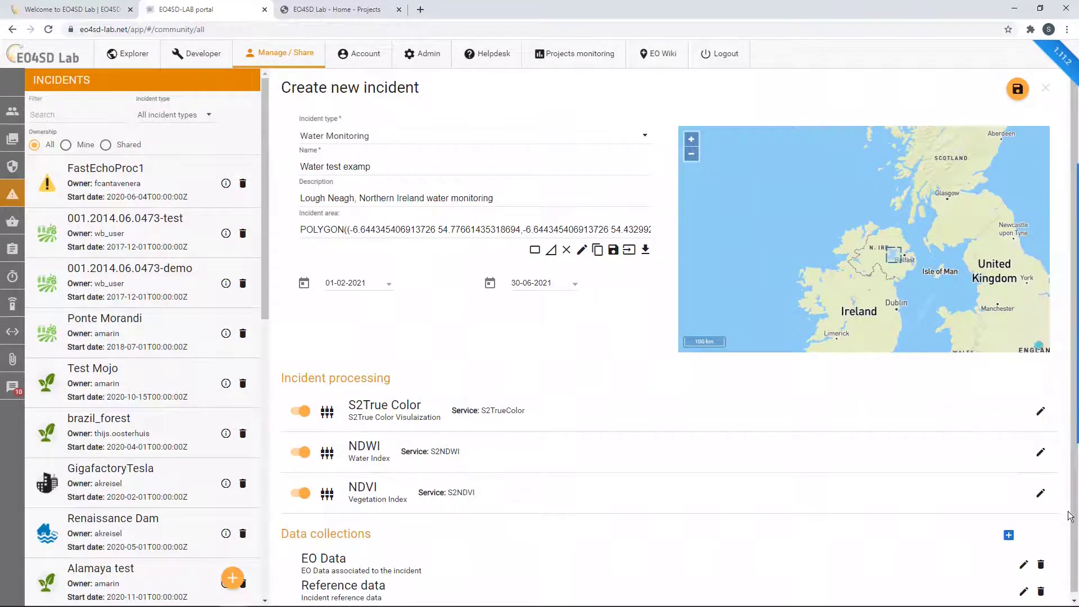
# Step: Open the EO Data collection's name and description for editing and accept them as they are
pyautogui.tripleClick(1057, 533)
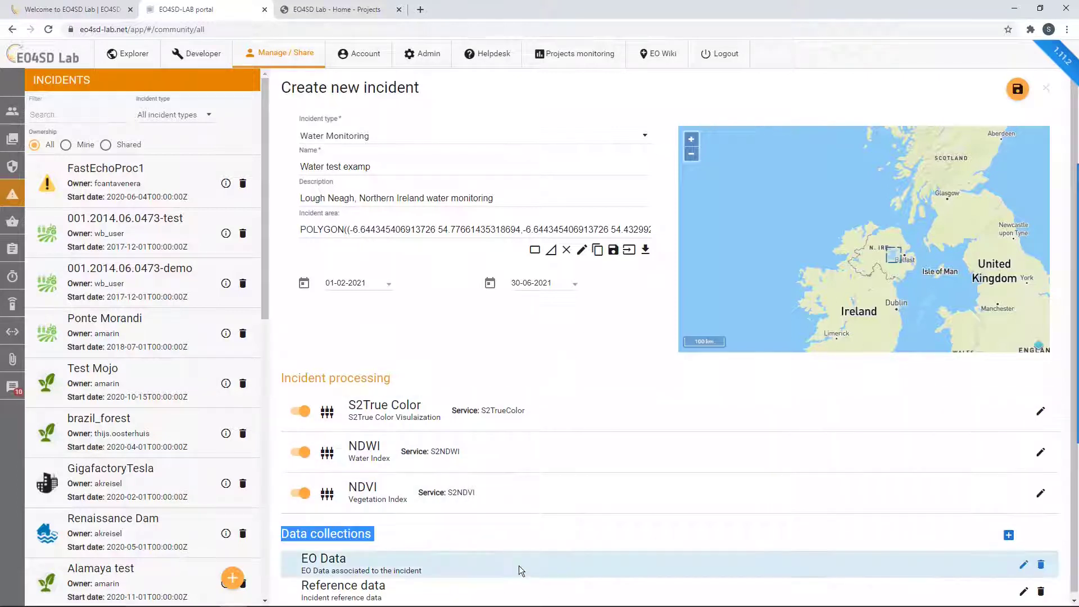
pyautogui.click(1023, 564)
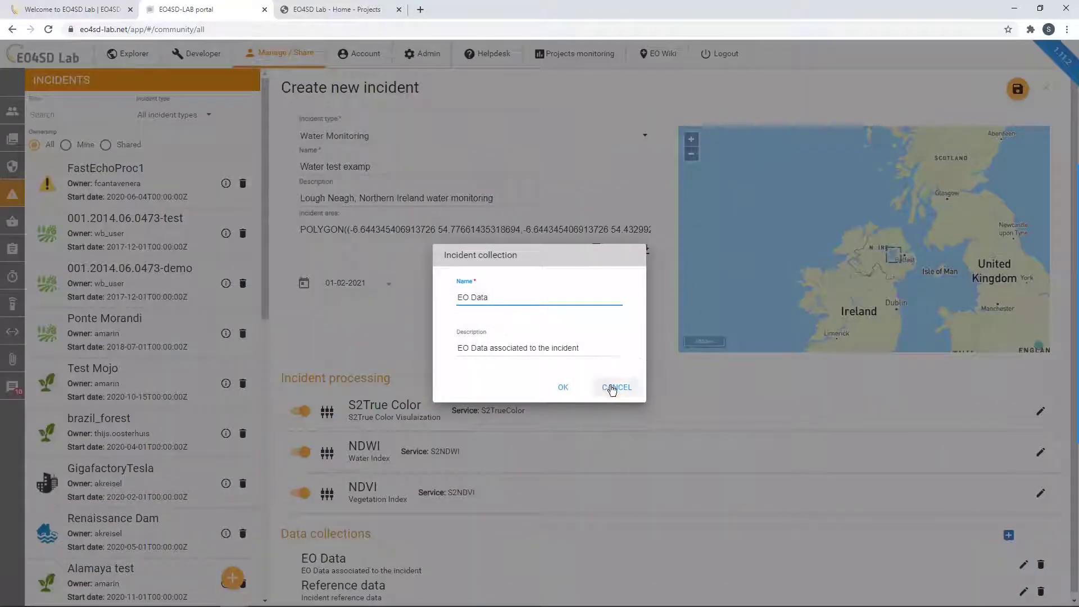
pyautogui.click(563, 388)
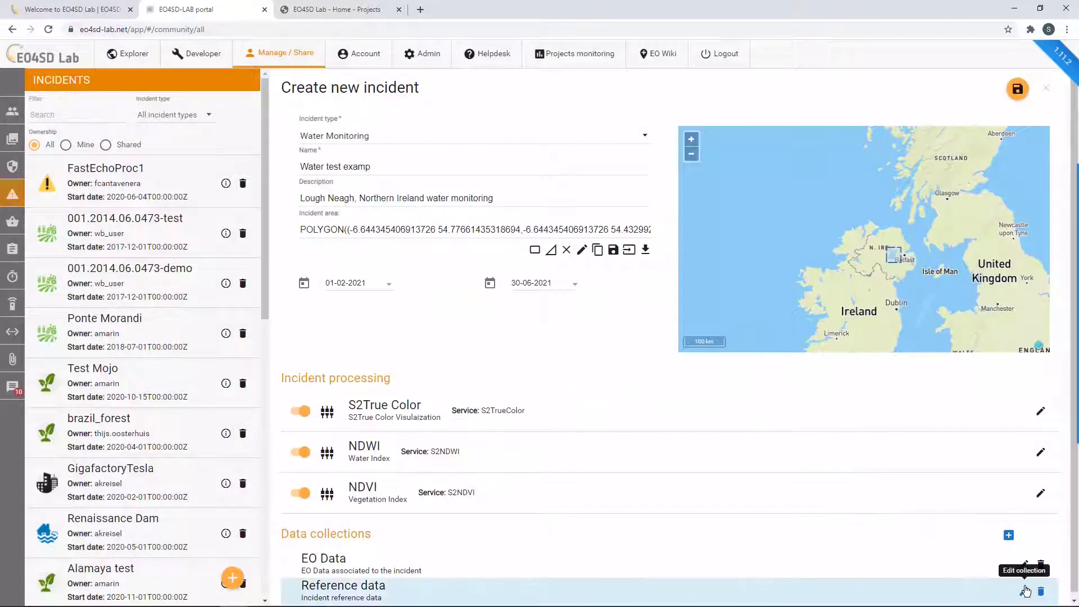
# Step: Save the new Water Monitoring incident
pyautogui.click(715, 418)
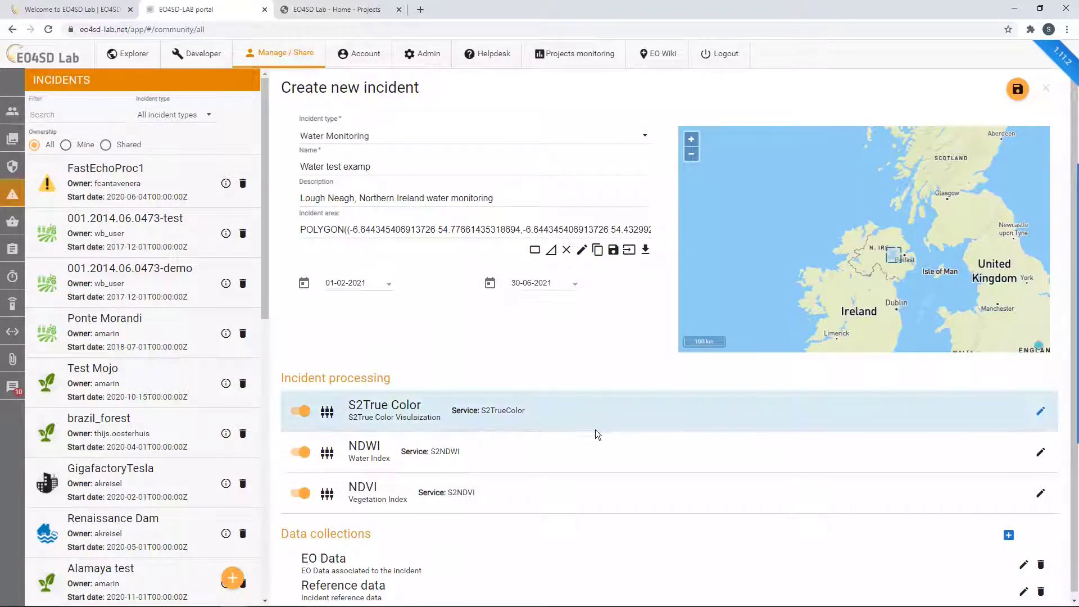
pyautogui.click(412, 309)
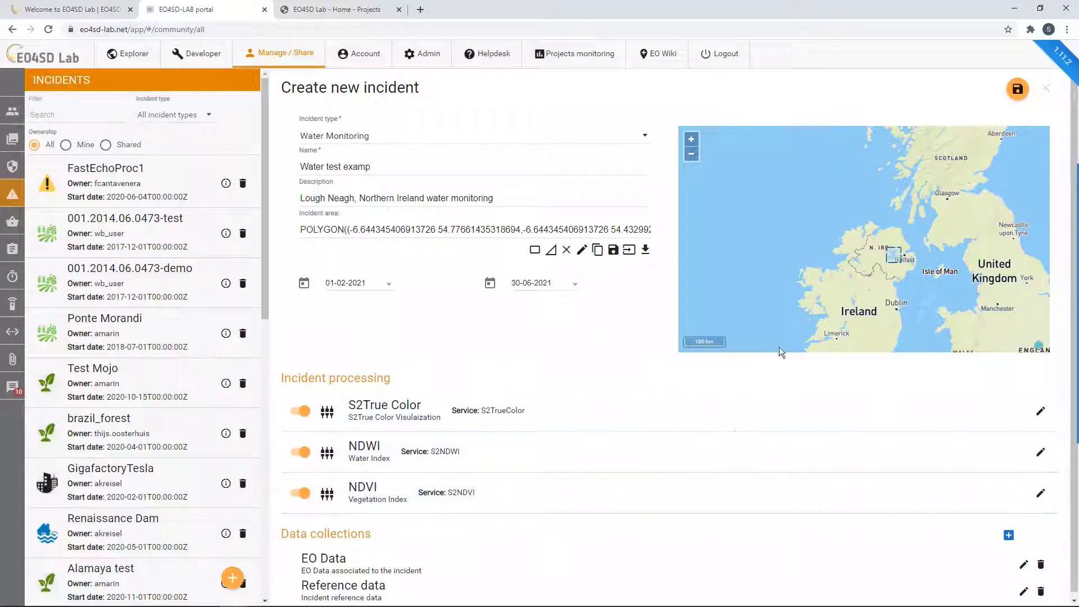
pyautogui.click(1018, 90)
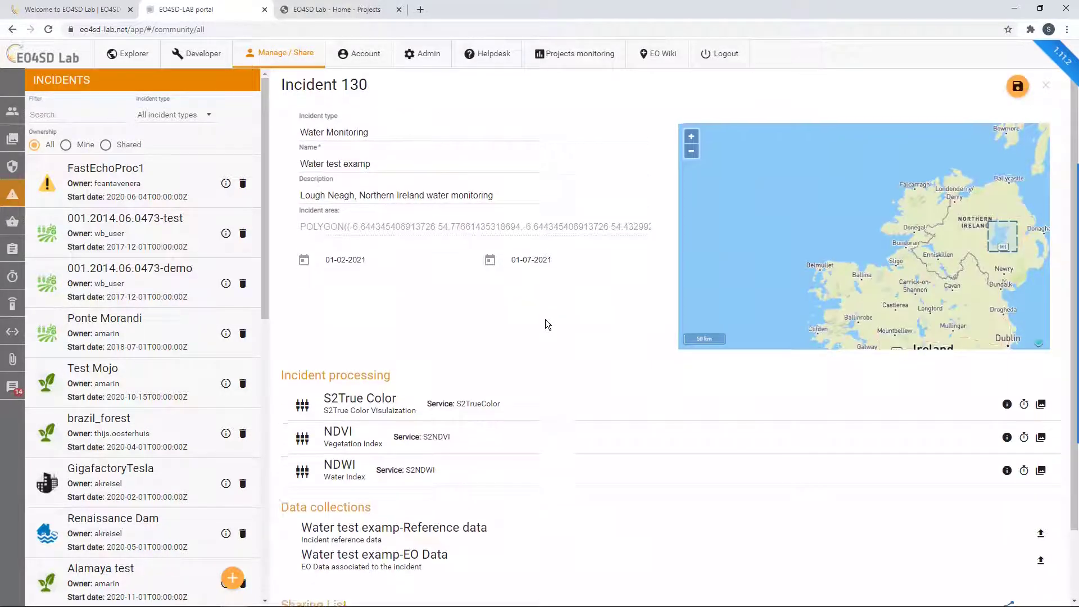
# Step: Open the systematic processing associated with the incident's NDWI processing and review its search parameters
pyautogui.scroll(-2, 545, 319)
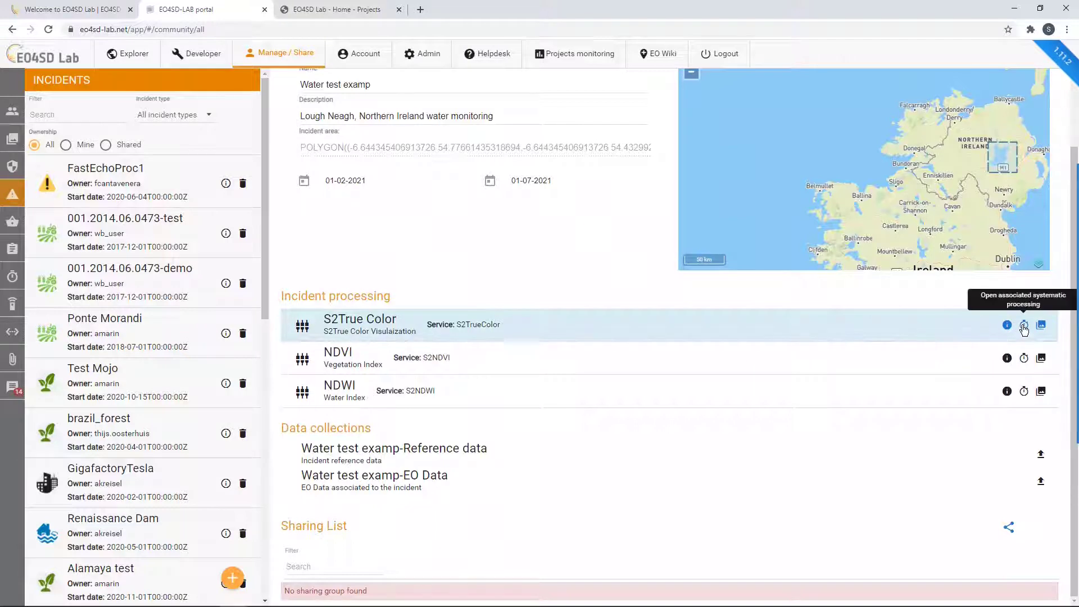
pyautogui.click(1023, 392)
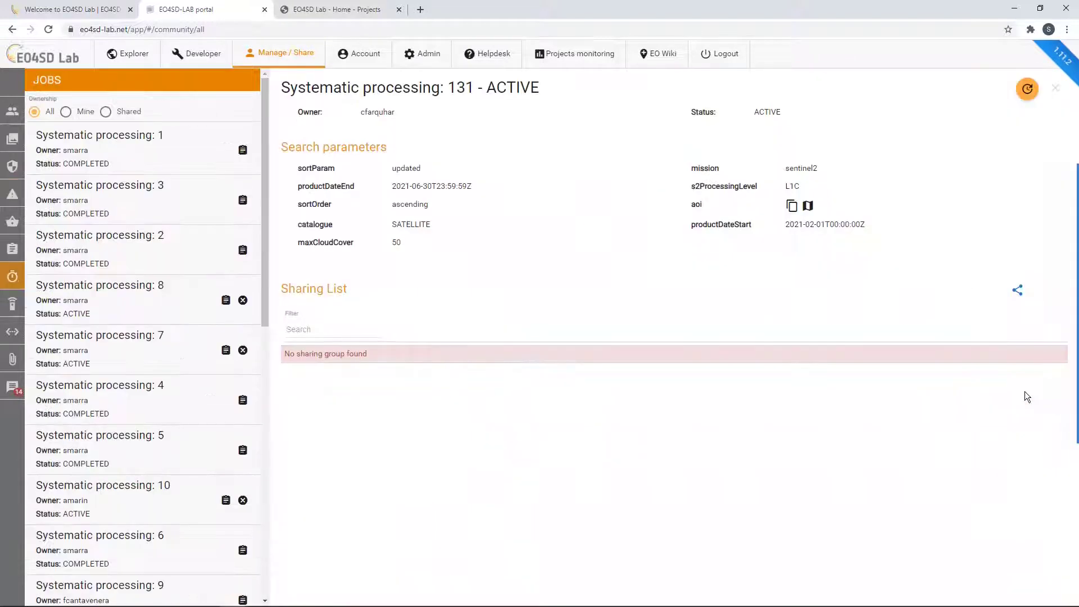
pyautogui.scroll(-4, 197, 444)
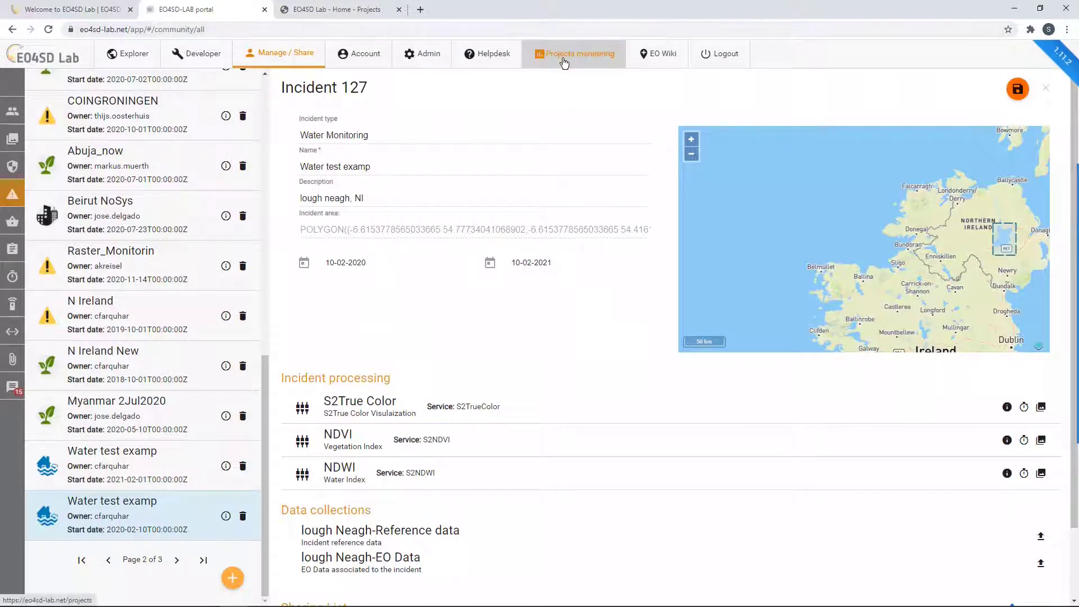
# Step: Switch to EO4SD Lab Projects monitoring, find the "Water test examp" project starting 2020-02-10 in the projects list, and open its details
pyautogui.click(353, 10)
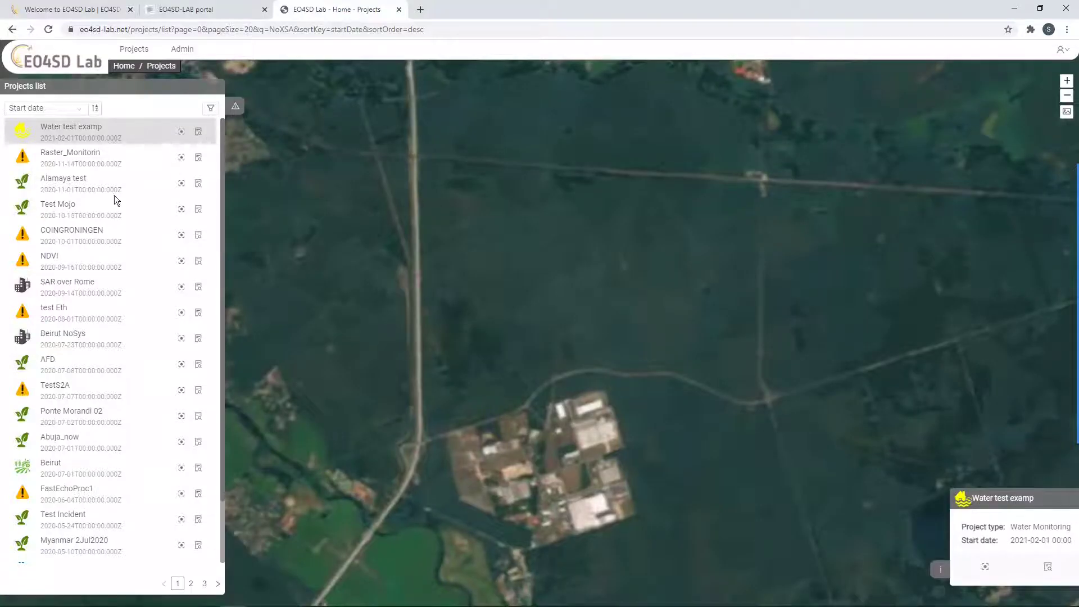
pyautogui.scroll(-2, 97, 135)
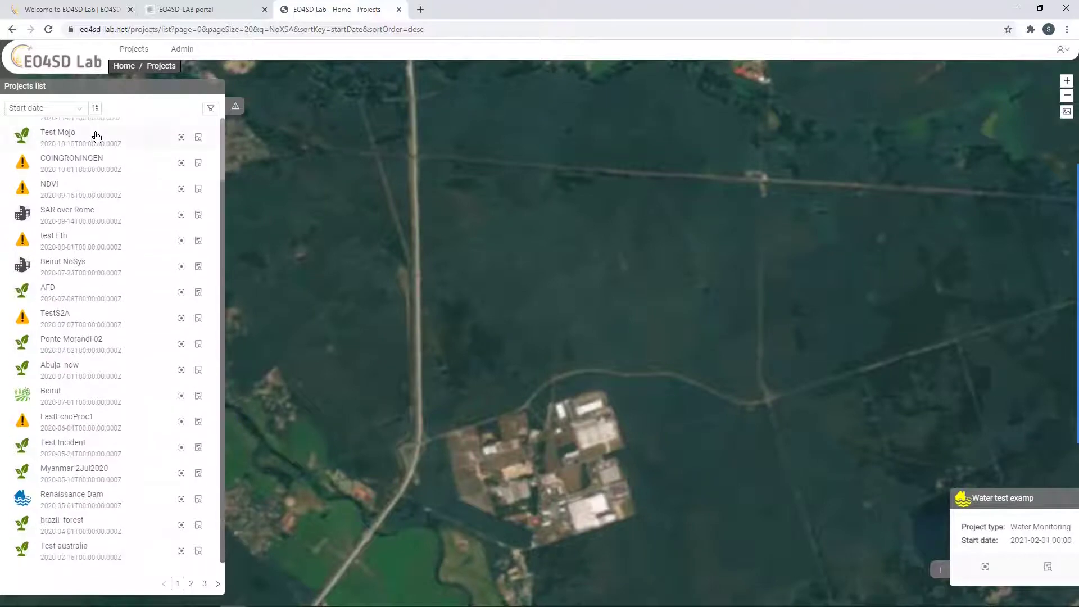
pyautogui.scroll(2, 120, 288)
pyautogui.scroll(-2, 121, 284)
pyautogui.click(191, 585)
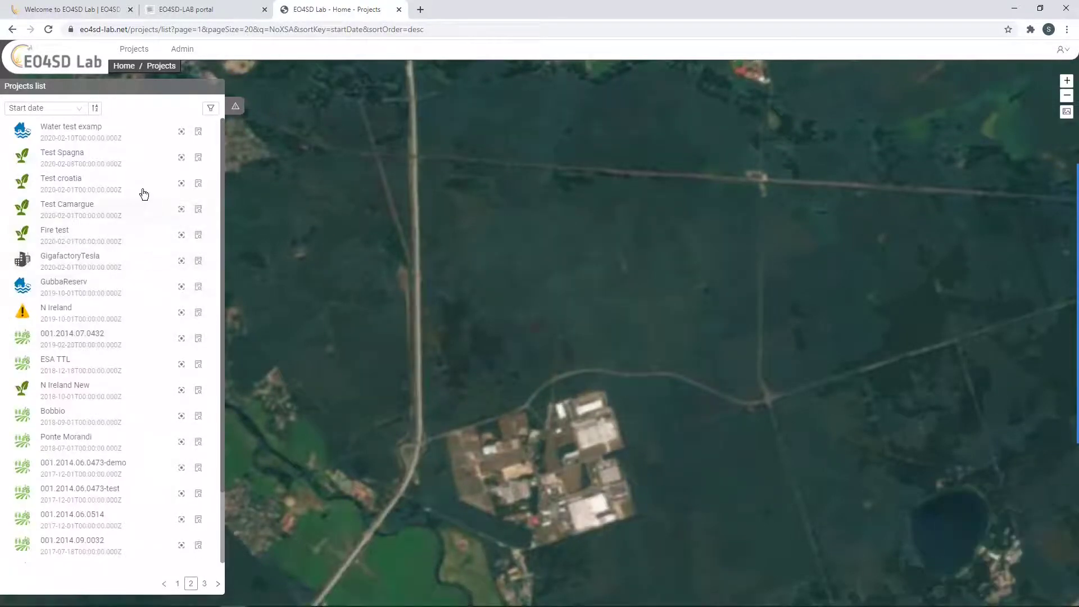
pyautogui.moveTo(99, 138)
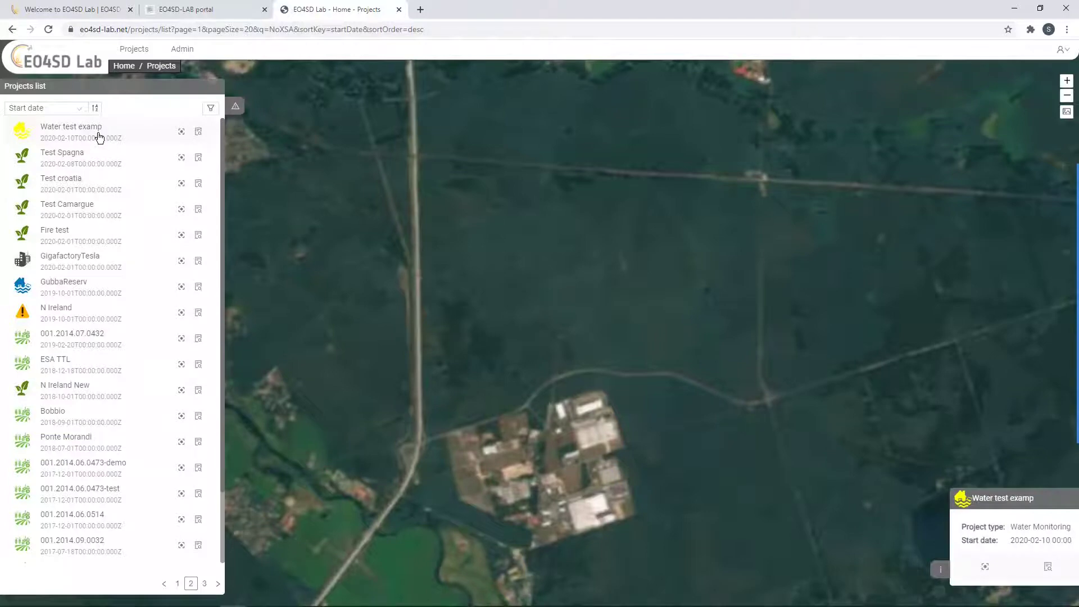
pyautogui.click(198, 132)
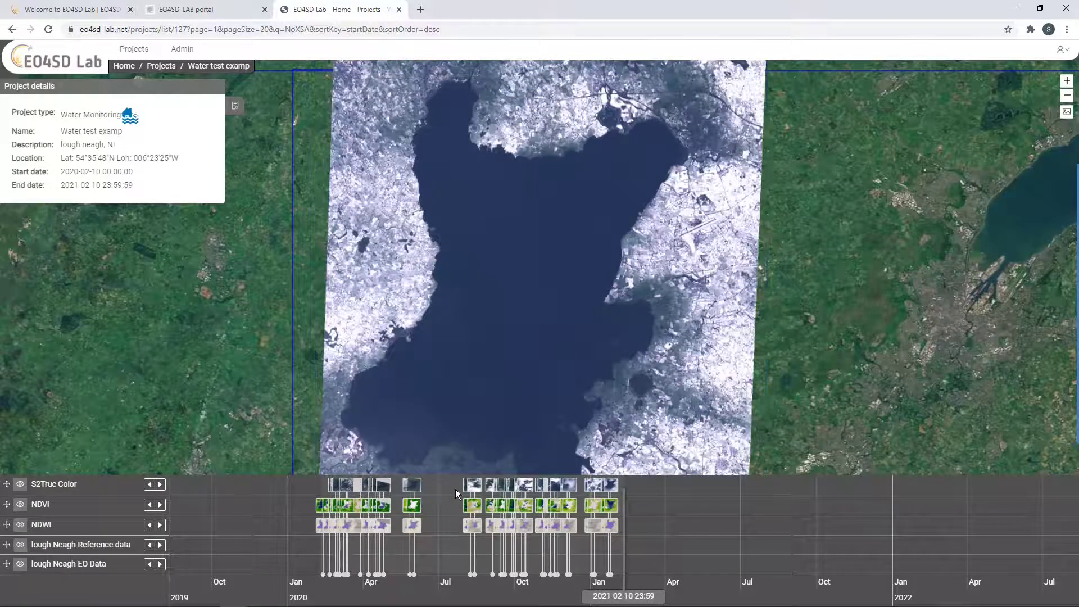
# Step: Explore the project timeline and display the products from 2020-02-20 and the S2True Color image from 2020-06-01
pyautogui.click(160, 486)
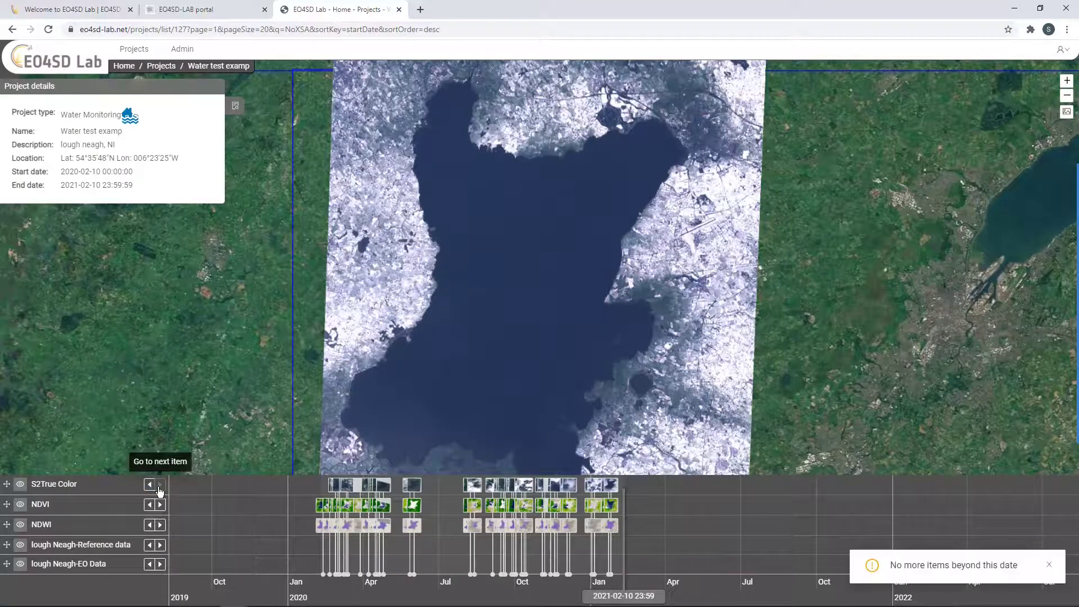
pyautogui.scroll(2, 716, 542)
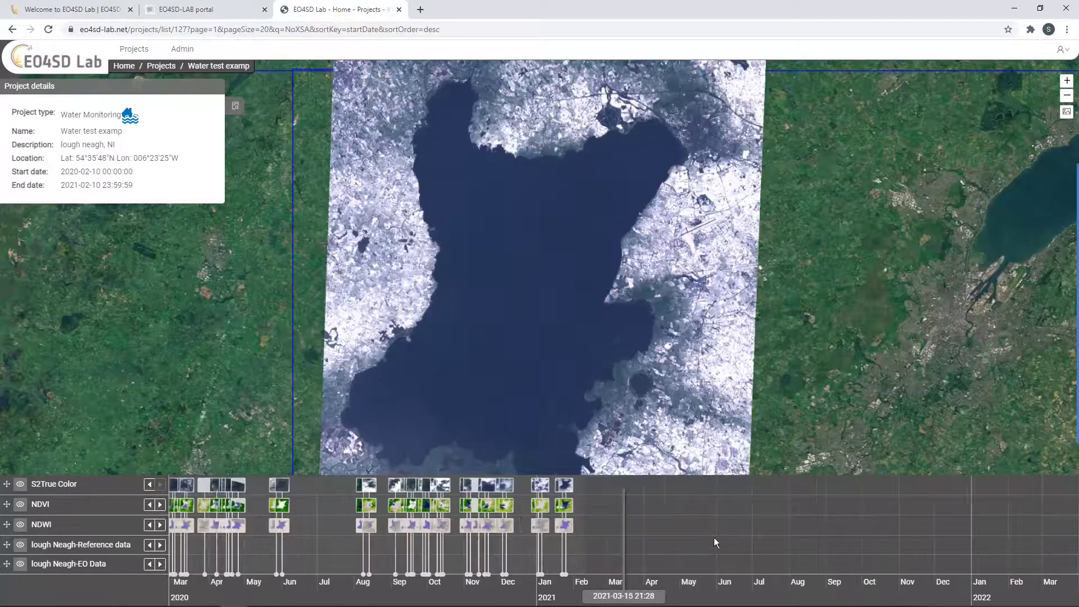
pyautogui.moveTo(660, 520); pyautogui.dragTo(908, 523)
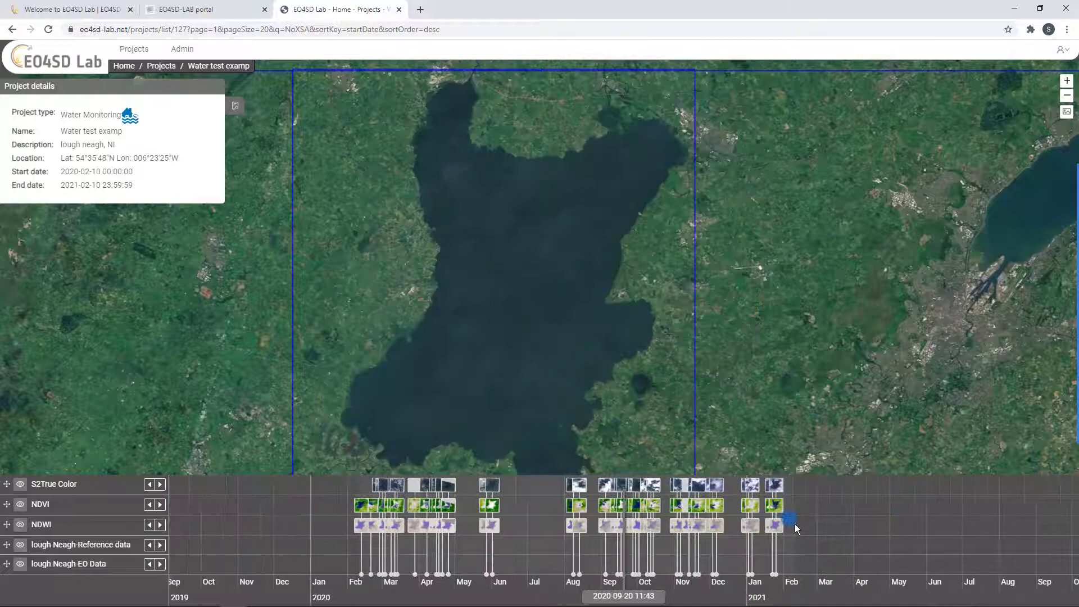
pyautogui.click(381, 496)
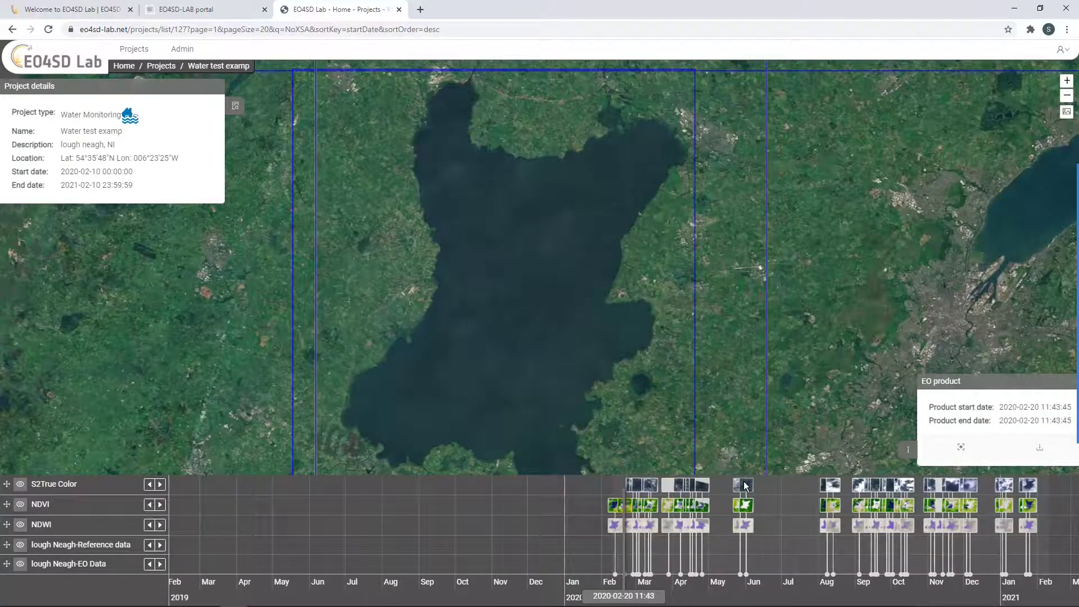
pyautogui.click(743, 485)
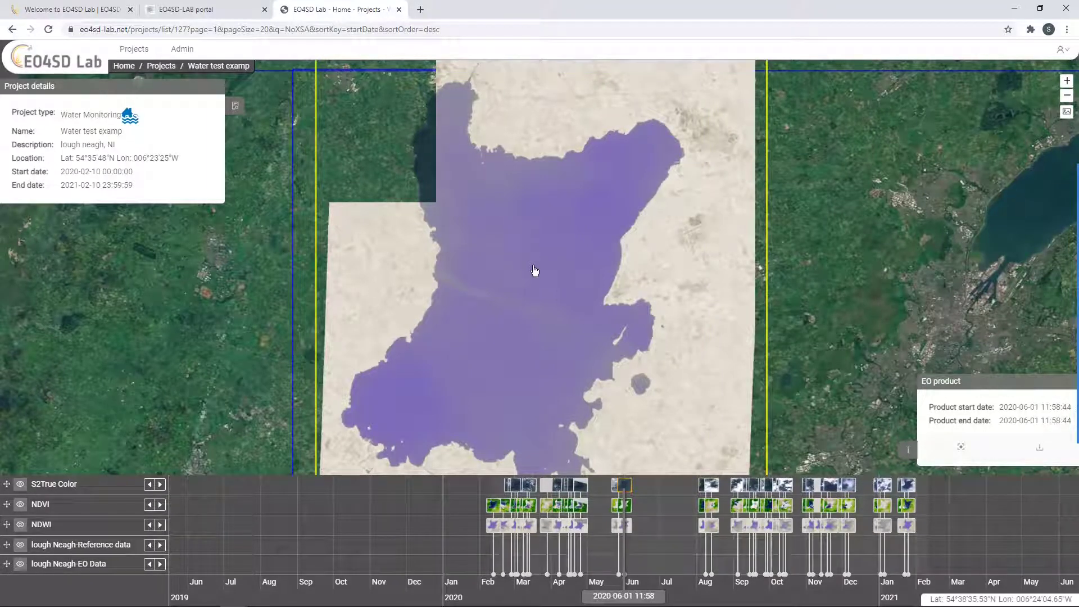
# Step: Display NDVI products along the timeline, including those from 2020-02-20, 2020-10-02 and 2020-12-06
pyautogui.click(501, 506)
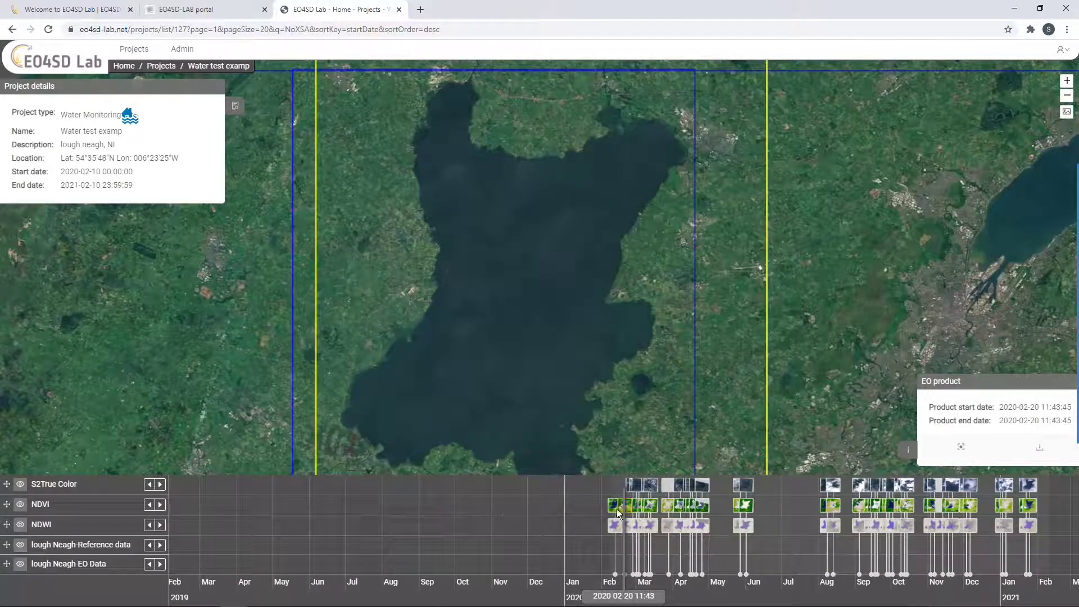
pyautogui.click(738, 506)
pyautogui.click(774, 502)
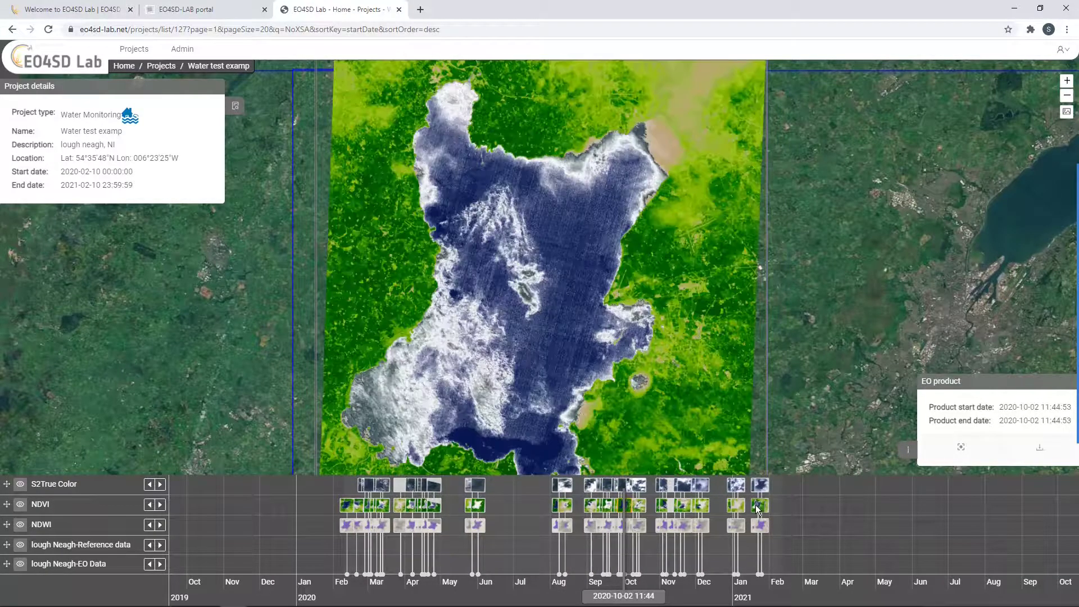
pyautogui.click(701, 506)
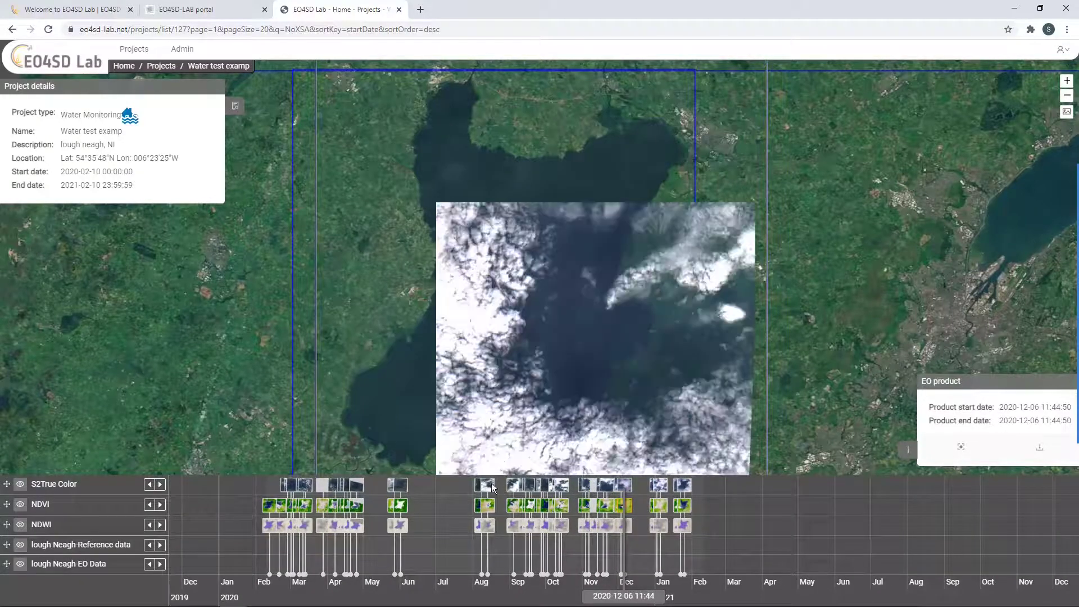
# Step: Display the S2True Color products from 2020-06-01 and 2020-04-25
pyautogui.click(399, 489)
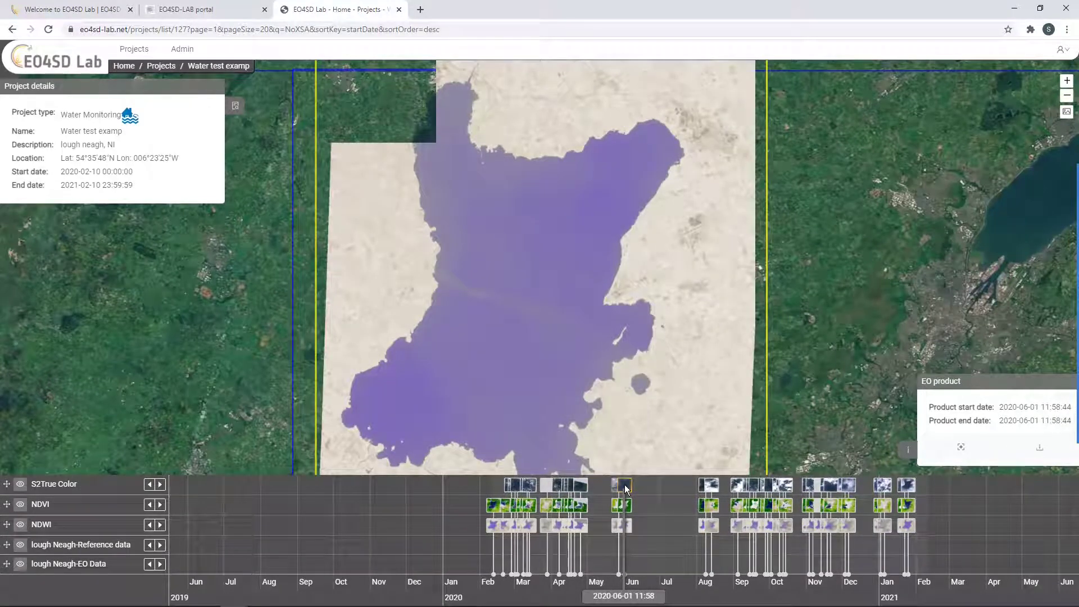
pyautogui.click(582, 485)
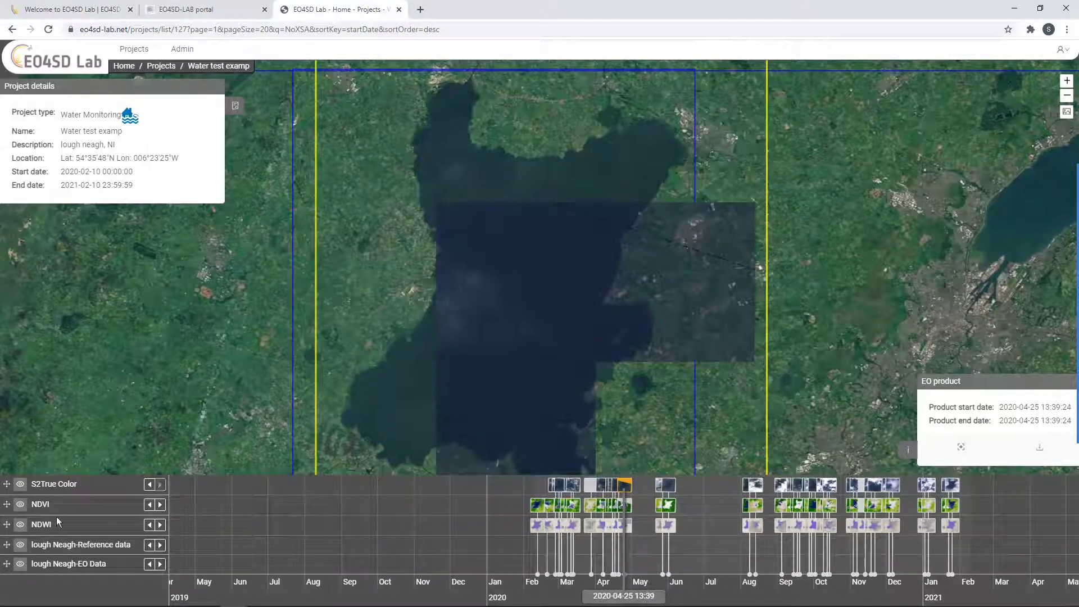
# Step: Move the NDWI layer above S2True Color in the layer order and display its 2020-02-12 product
pyautogui.moveTo(6, 524); pyautogui.dragTo(16, 485)
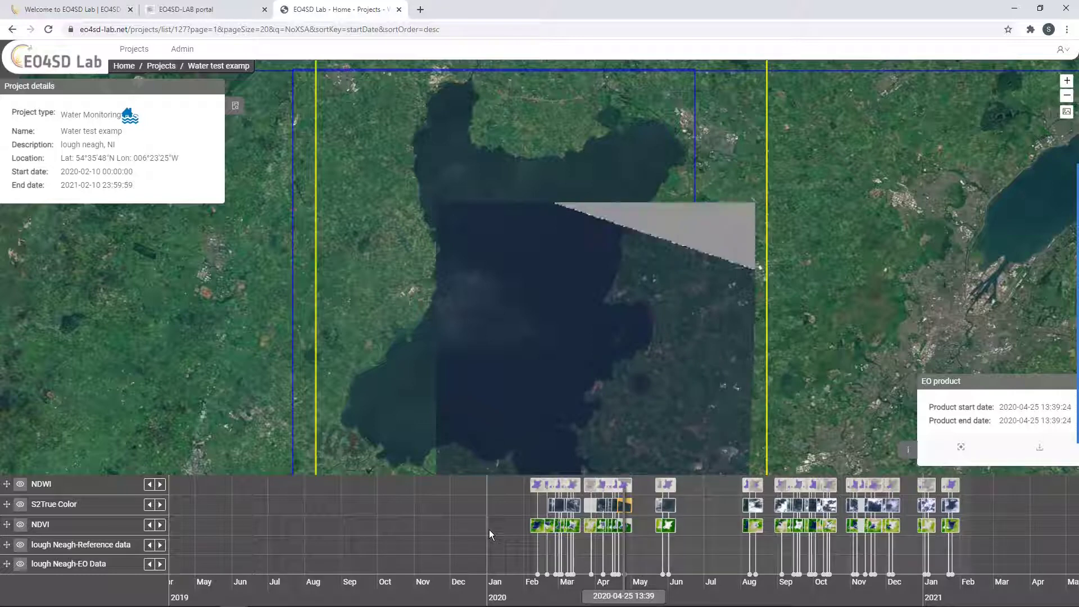
pyautogui.click(533, 484)
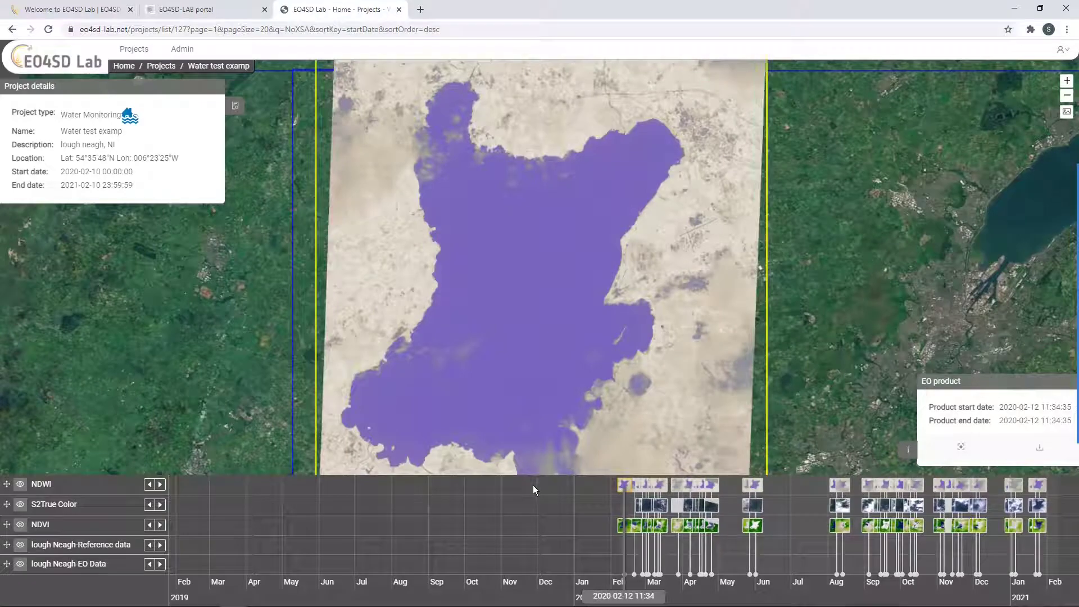
pyautogui.moveTo(579, 531); pyautogui.dragTo(318, 519)
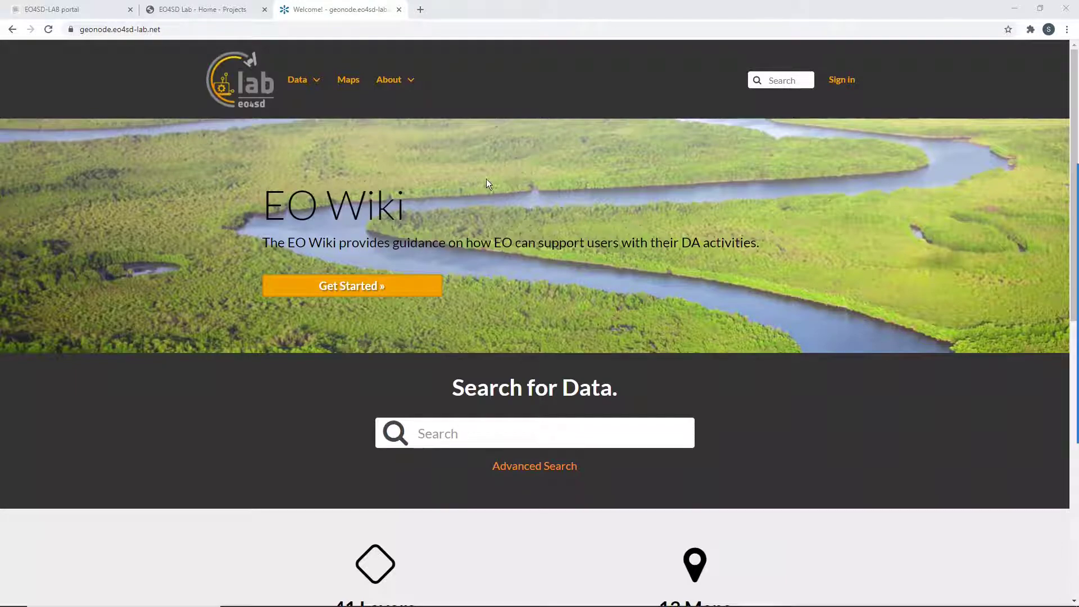
# Step: Look over the layers, maps and documents sections on the EO Wiki home page, and open the maps catalogue
pyautogui.scroll(-5, 602, 229)
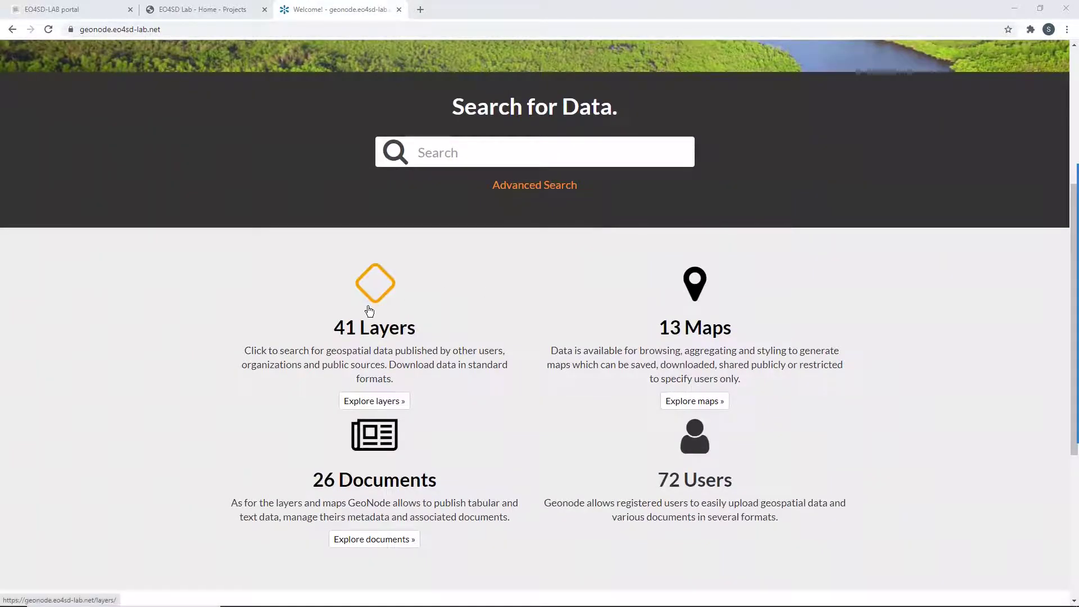
pyautogui.scroll(5, 624, 320)
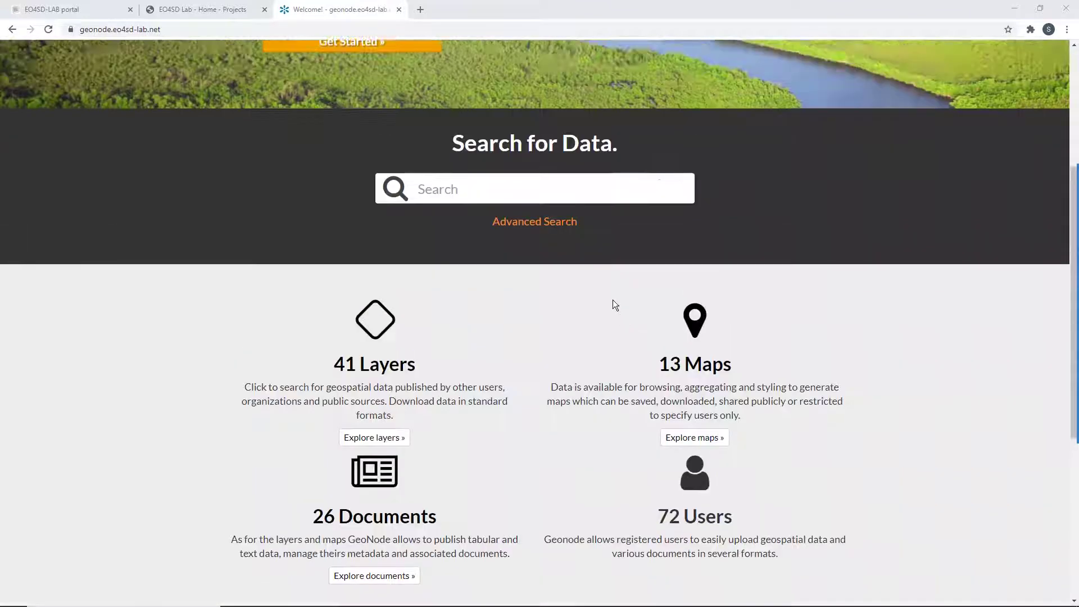
pyautogui.click(355, 92)
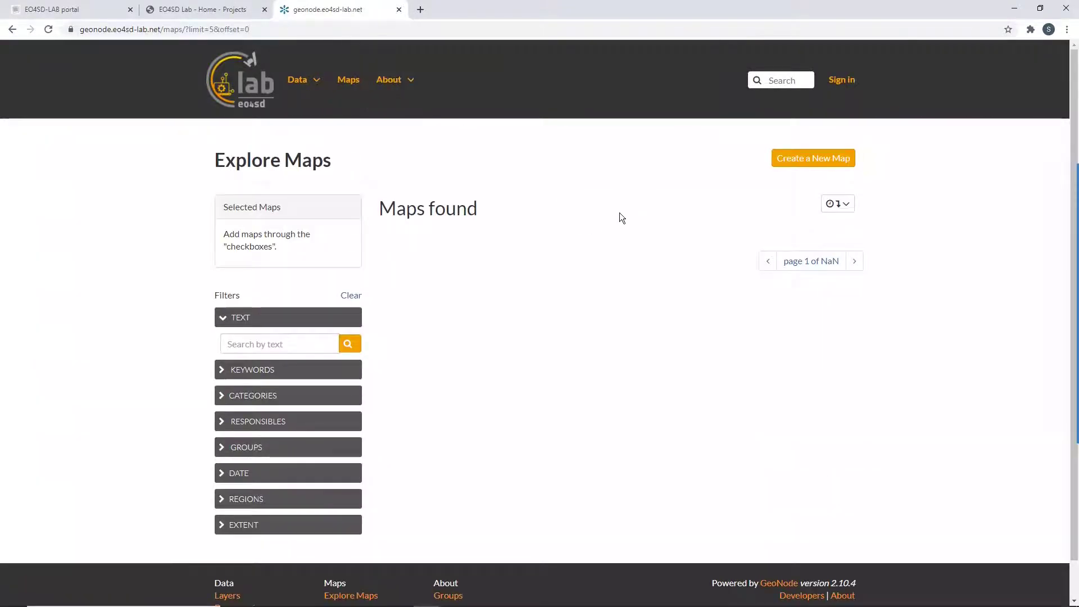
# Step: Find the "Tesla Gigafactory Germany" map in the maps catalogue and open its page
pyautogui.scroll(-3, 620, 213)
pyautogui.scroll(-5, 621, 217)
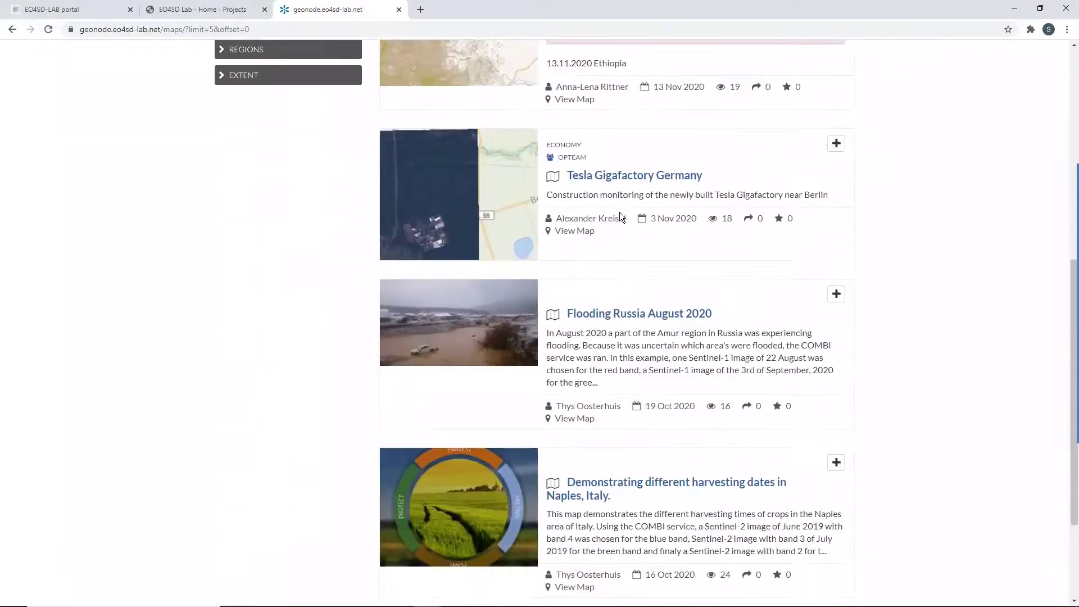
pyautogui.click(605, 180)
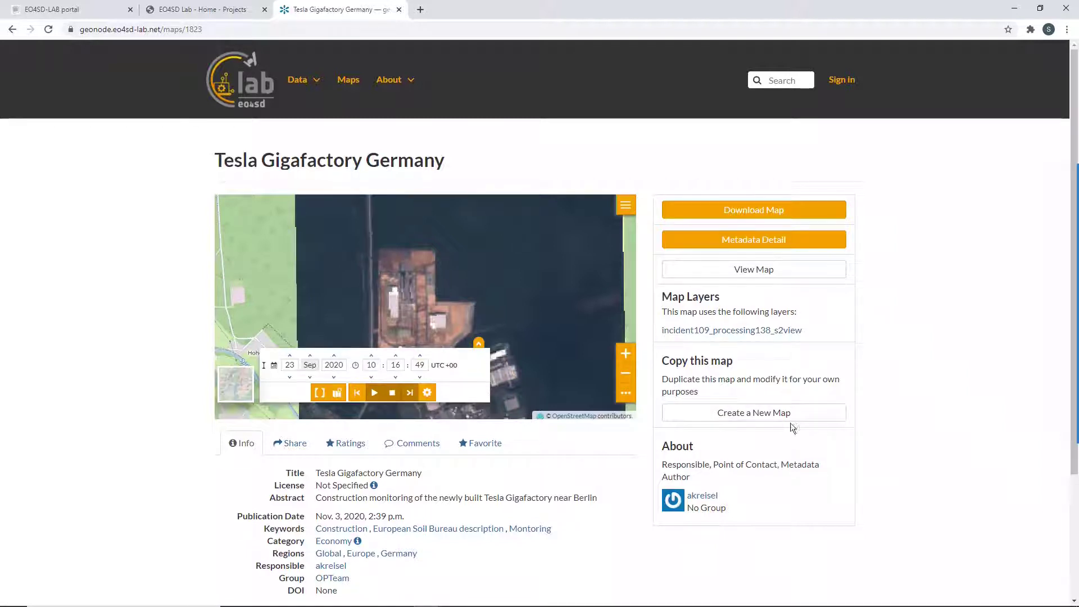
# Step: Open the full map view and play its image time series from 8 February 2020, stopping at 21 August 2020
pyautogui.click(733, 270)
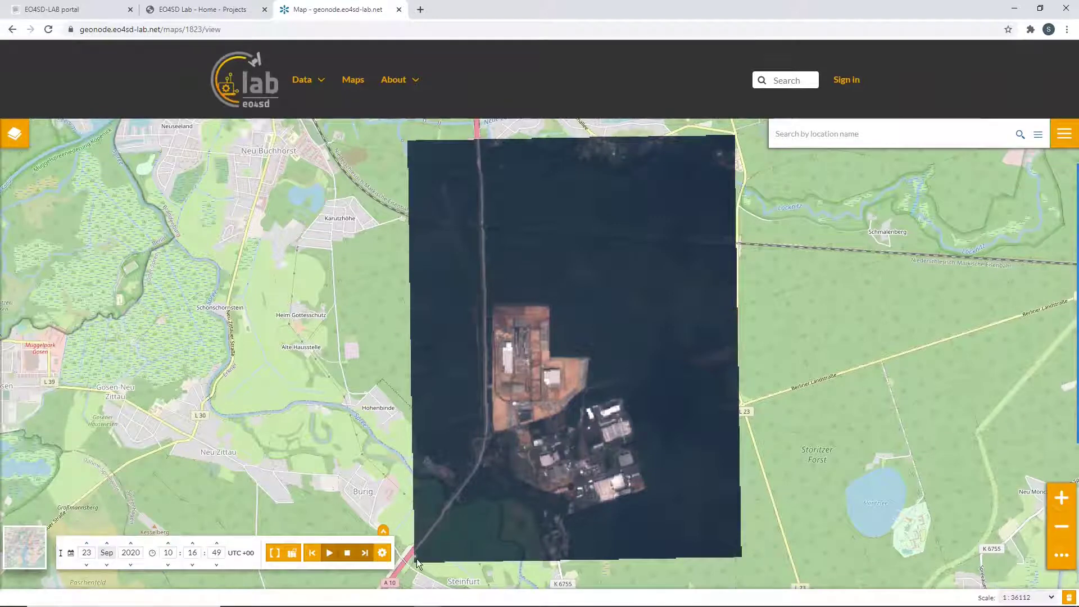
pyautogui.click(380, 527)
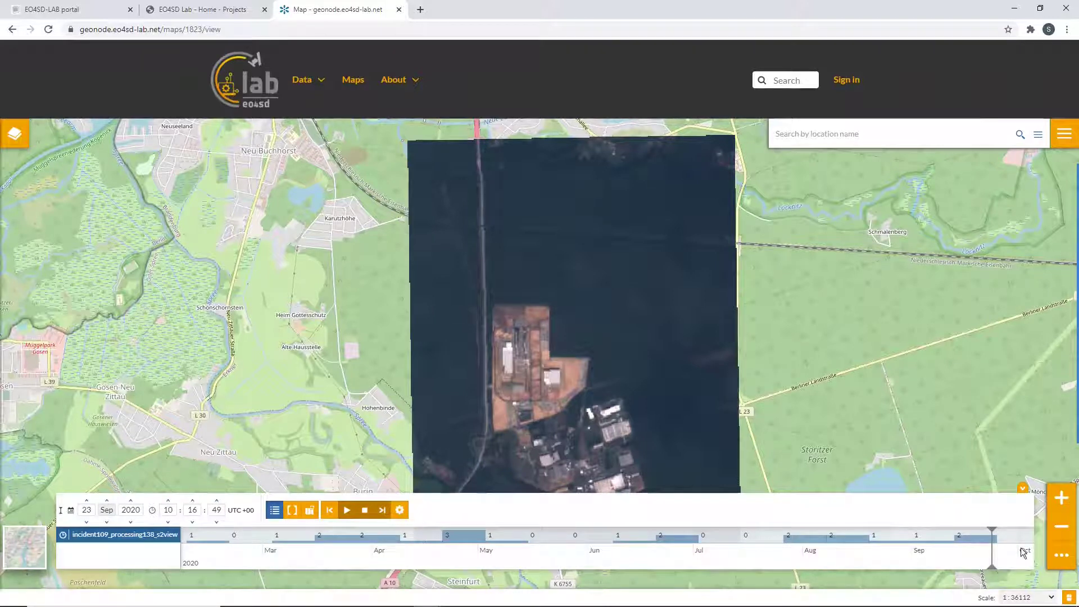
pyautogui.moveTo(993, 564)
pyautogui.mouseDown()
pyautogui.moveTo(646, 517)
pyautogui.moveTo(189, 522)
pyautogui.mouseUp()
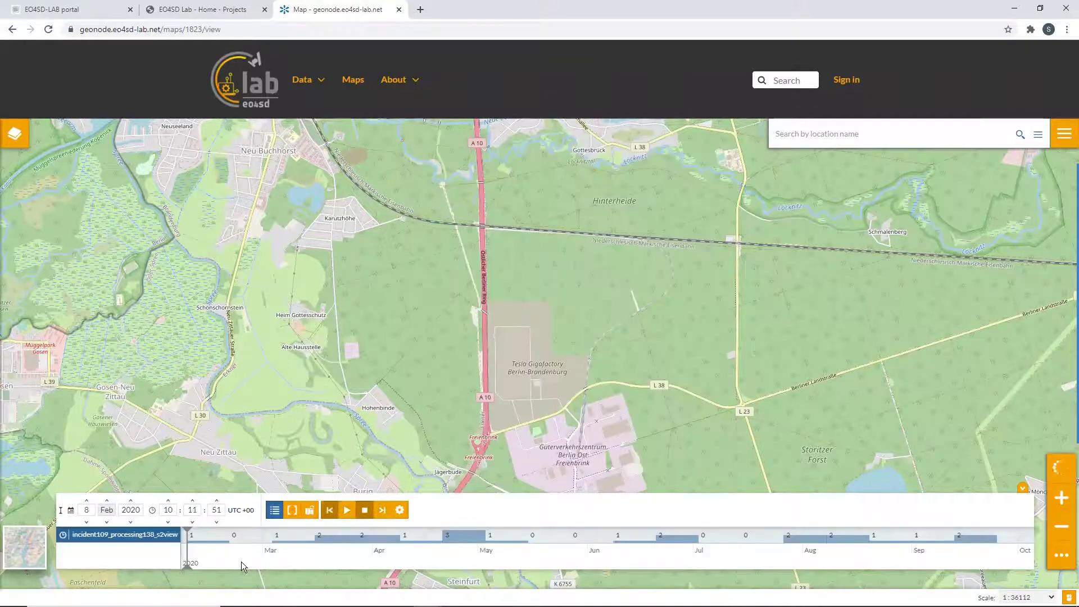
pyautogui.click(346, 509)
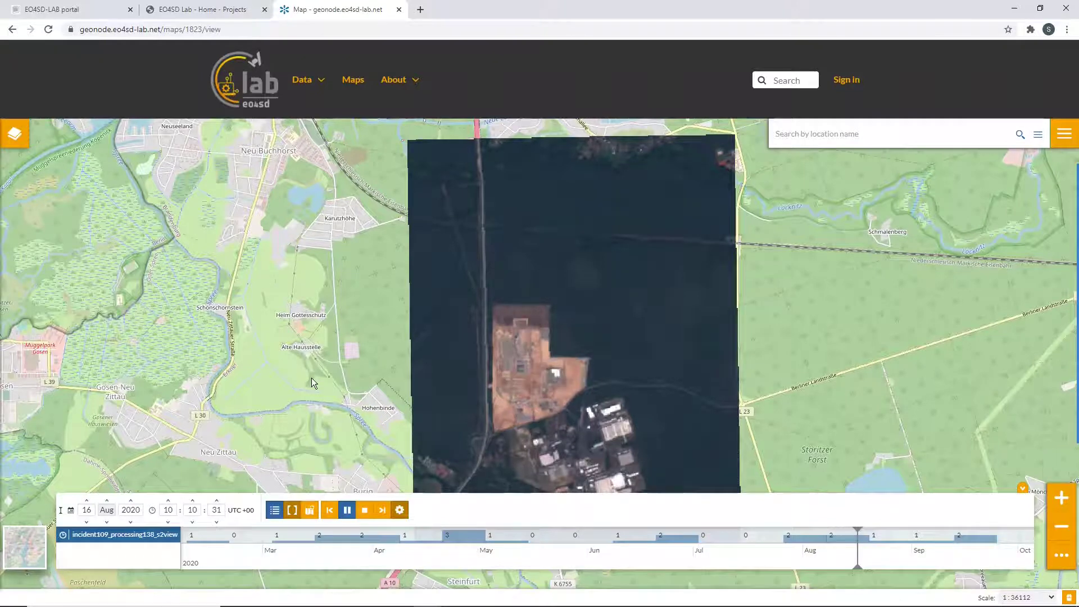
pyautogui.click(347, 510)
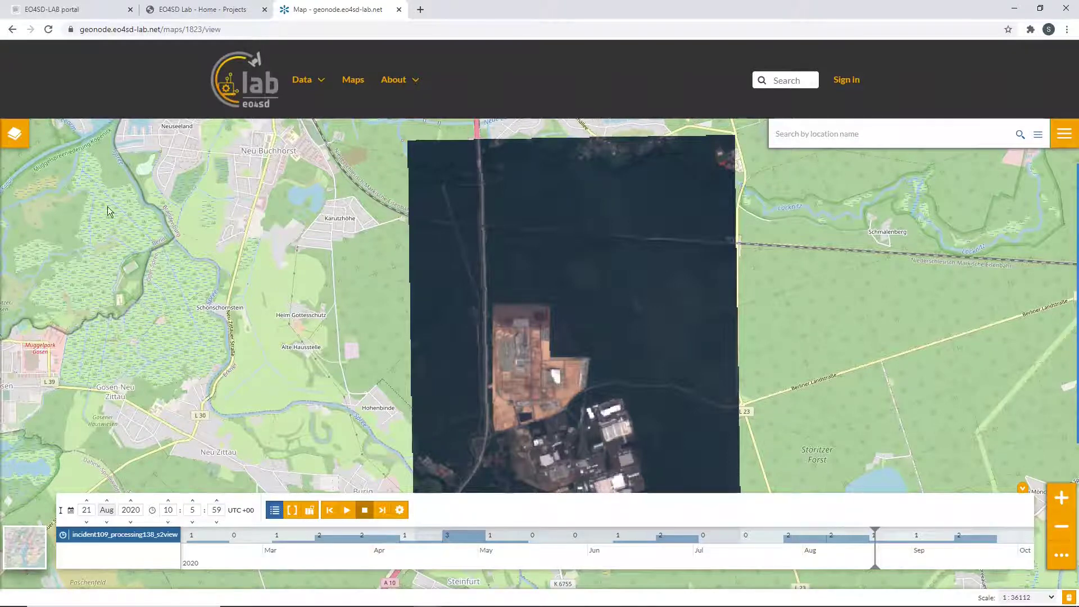
# Step: Browse pages 4 and 11 of the catalog of layers that can be added to the map, and close the catalog
pyautogui.click(23, 137)
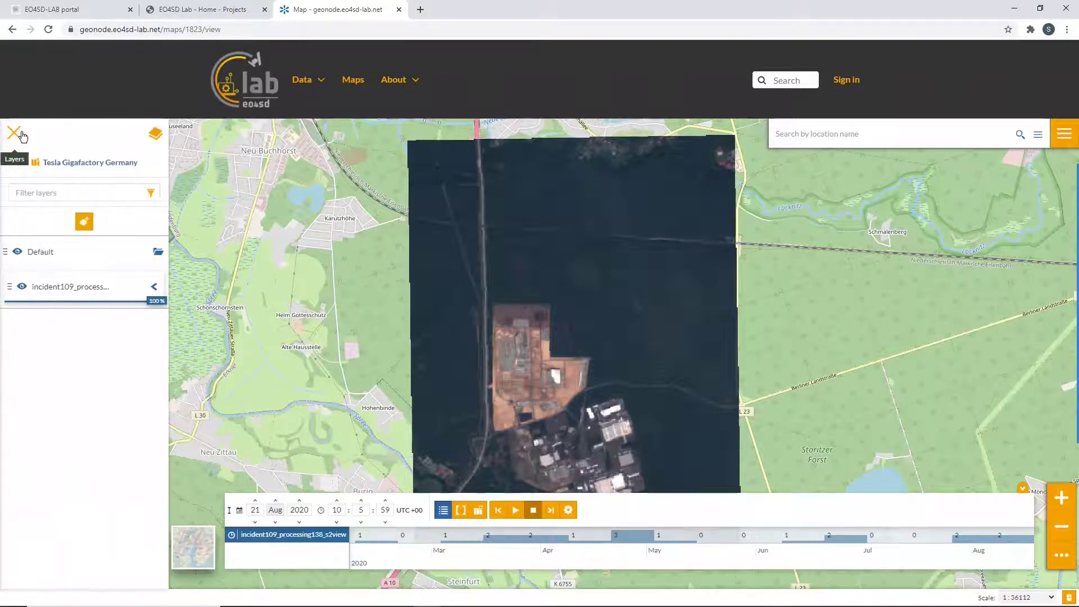
pyautogui.click(83, 225)
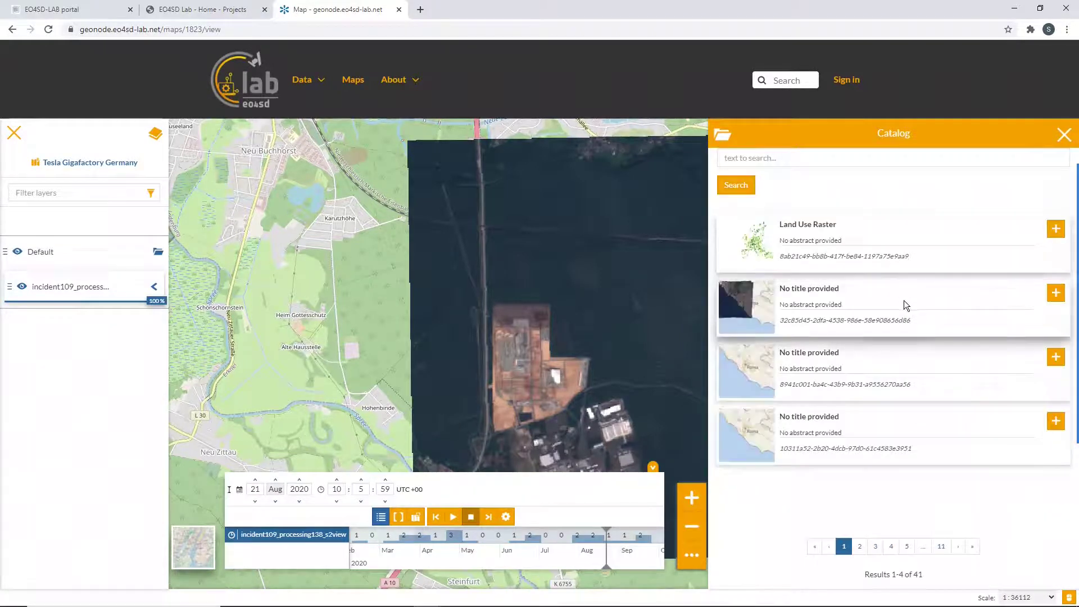
pyautogui.click(891, 547)
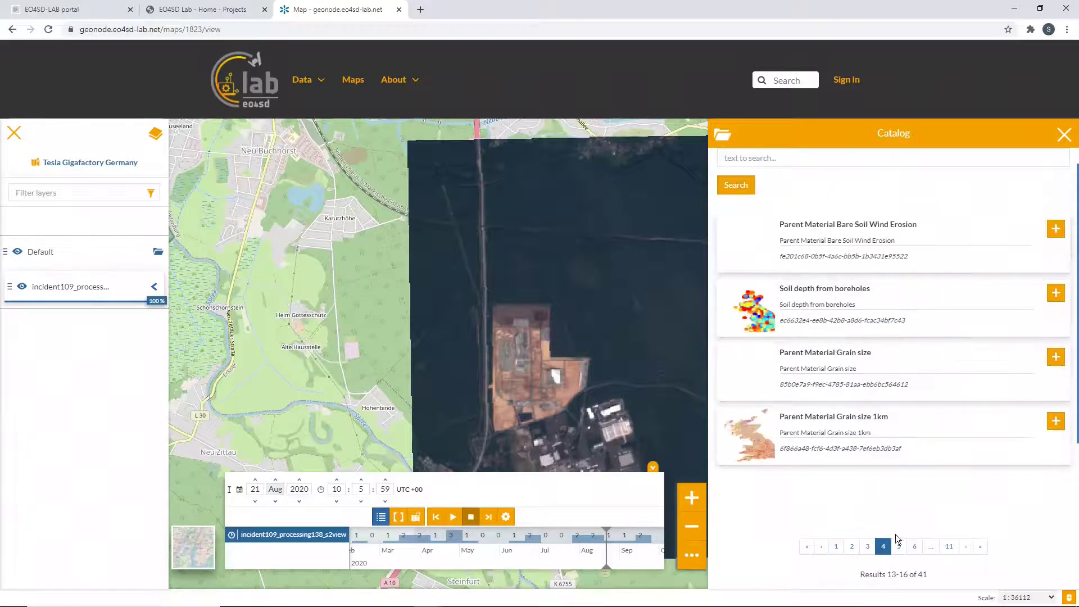
pyautogui.click(949, 547)
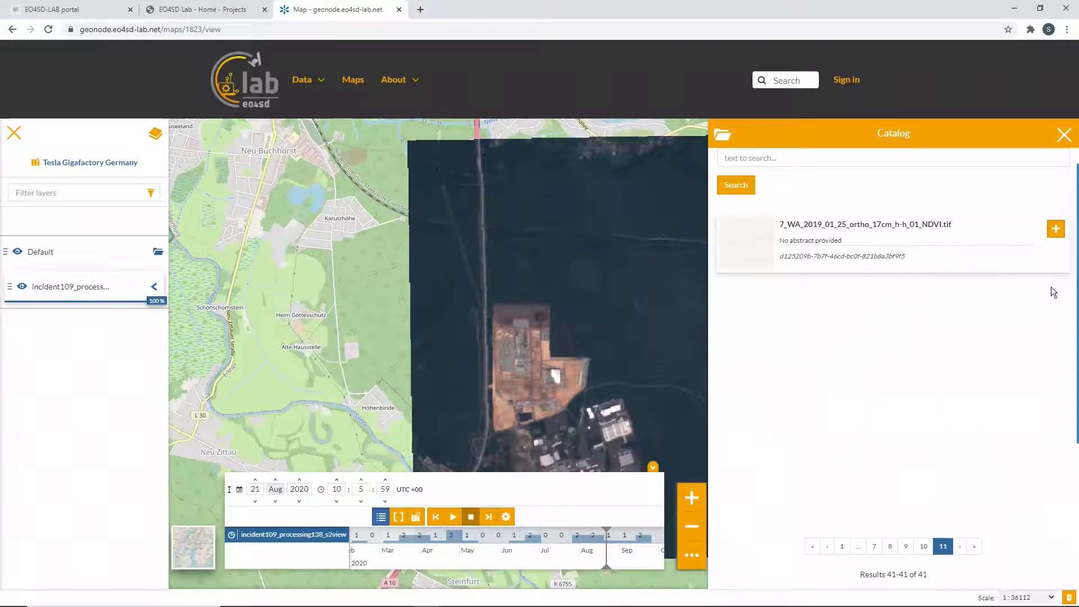
pyautogui.click(1065, 137)
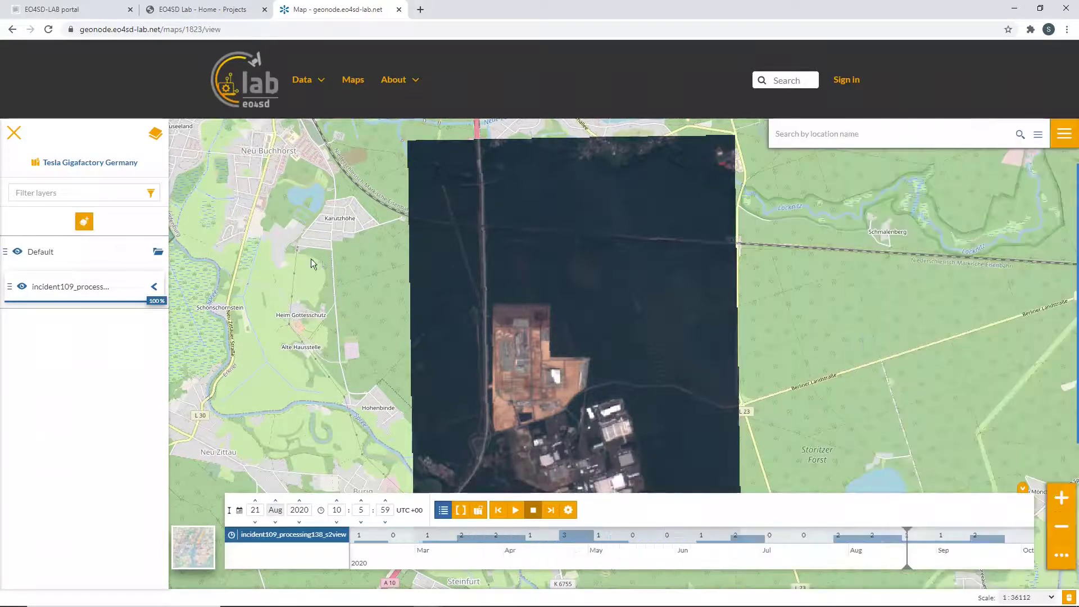